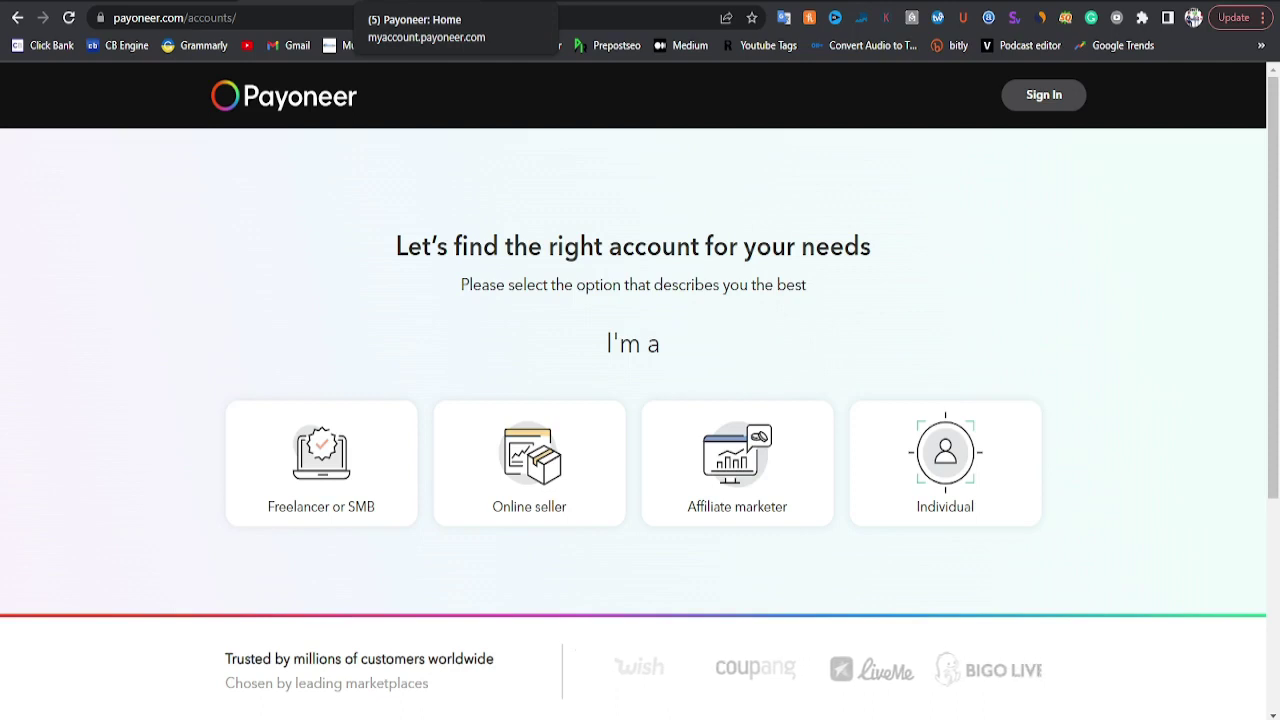
Switch to the Payoneer Home dashboard showing the USD, EUR and GBP balances.
click(415, 15)
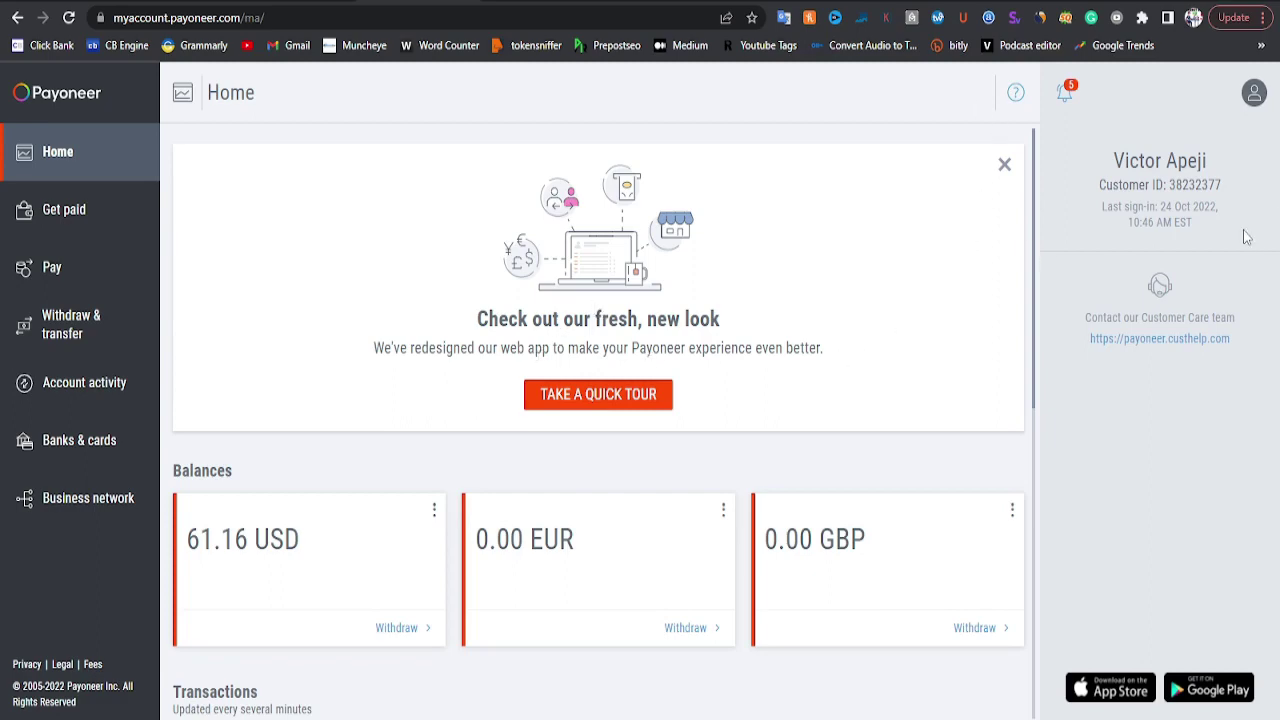
scroll(494, 426, down, 6)
scroll(491, 450, up, 6)
scroll(491, 450, down, 4)
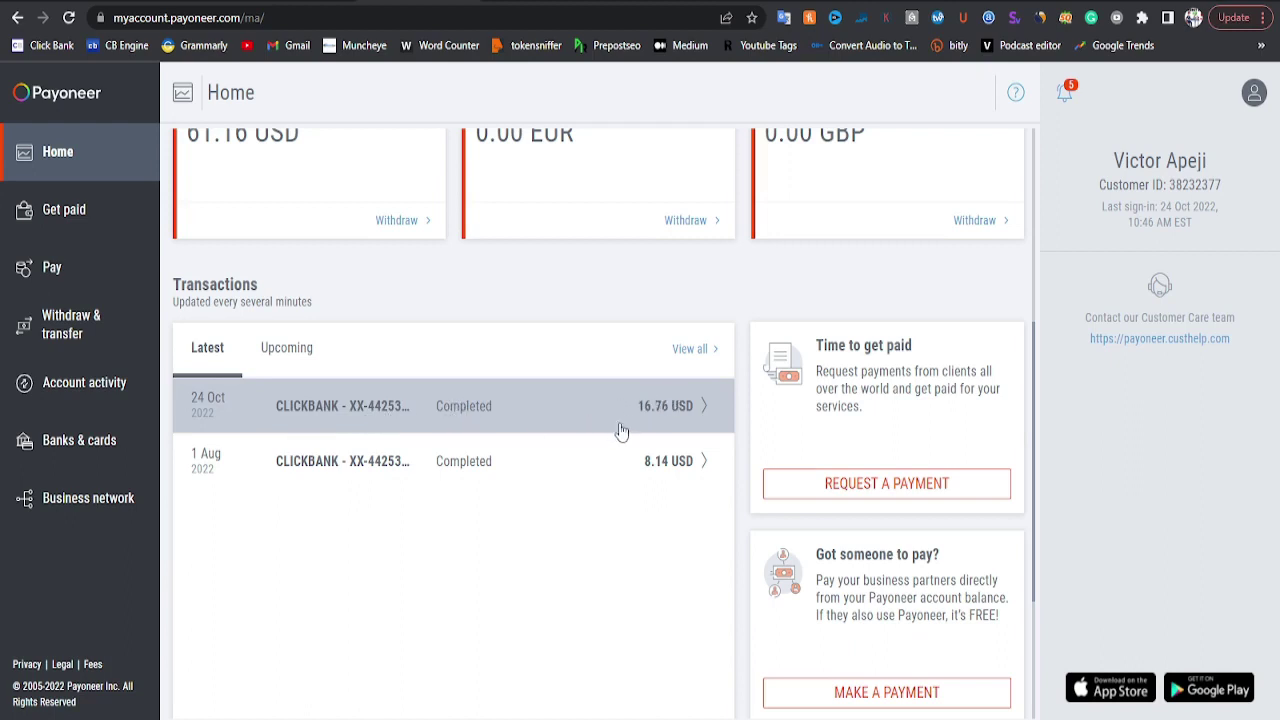
scroll(619, 428, up, 4)
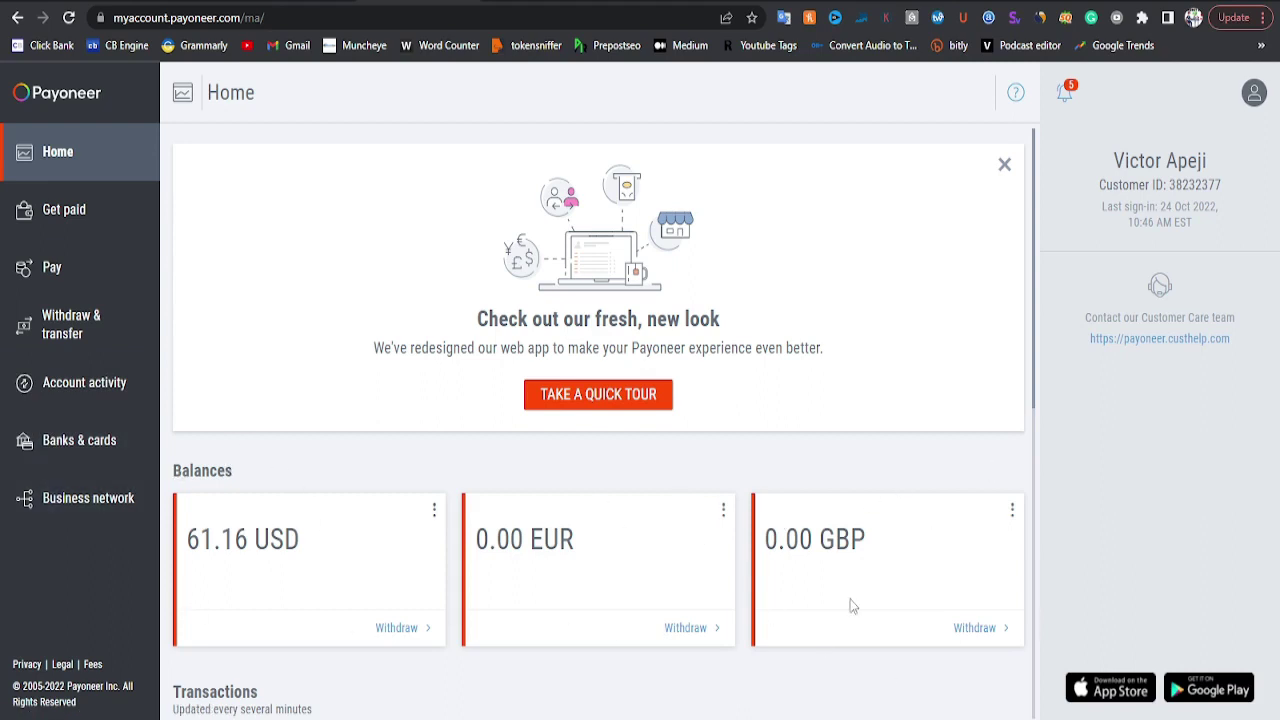
scroll(869, 483, down, 4)
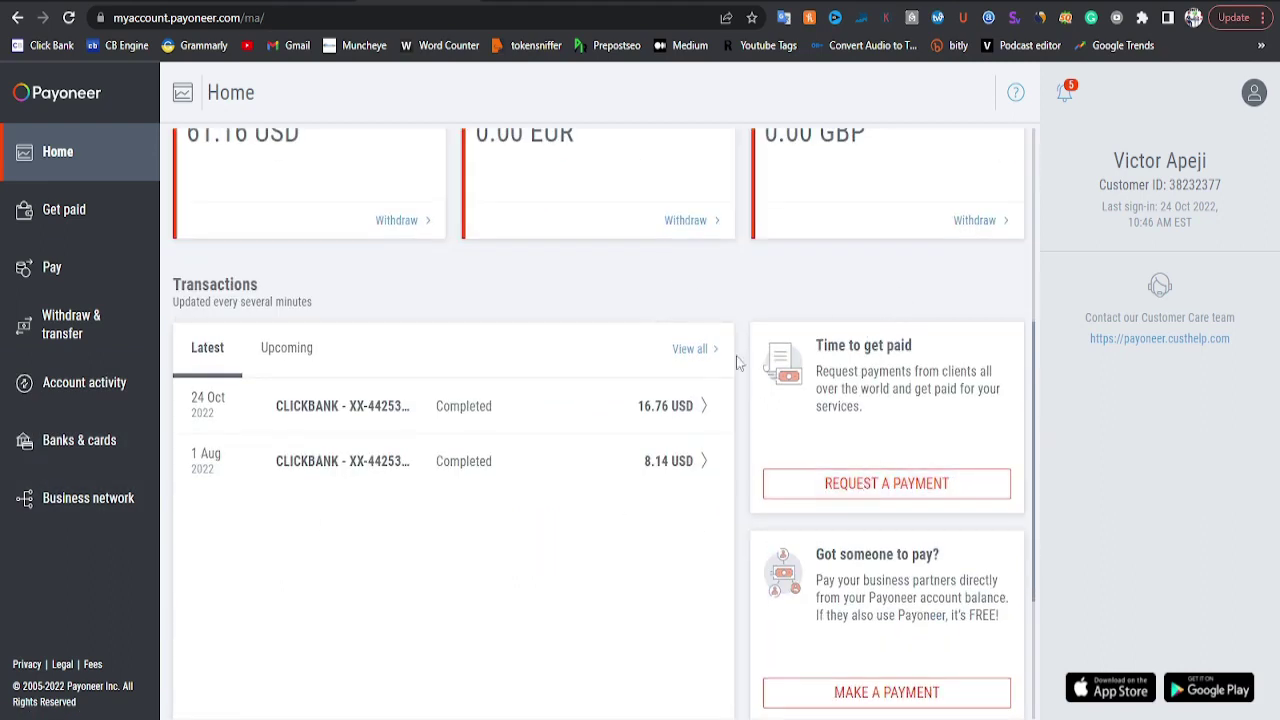
scroll(755, 350, up, 4)
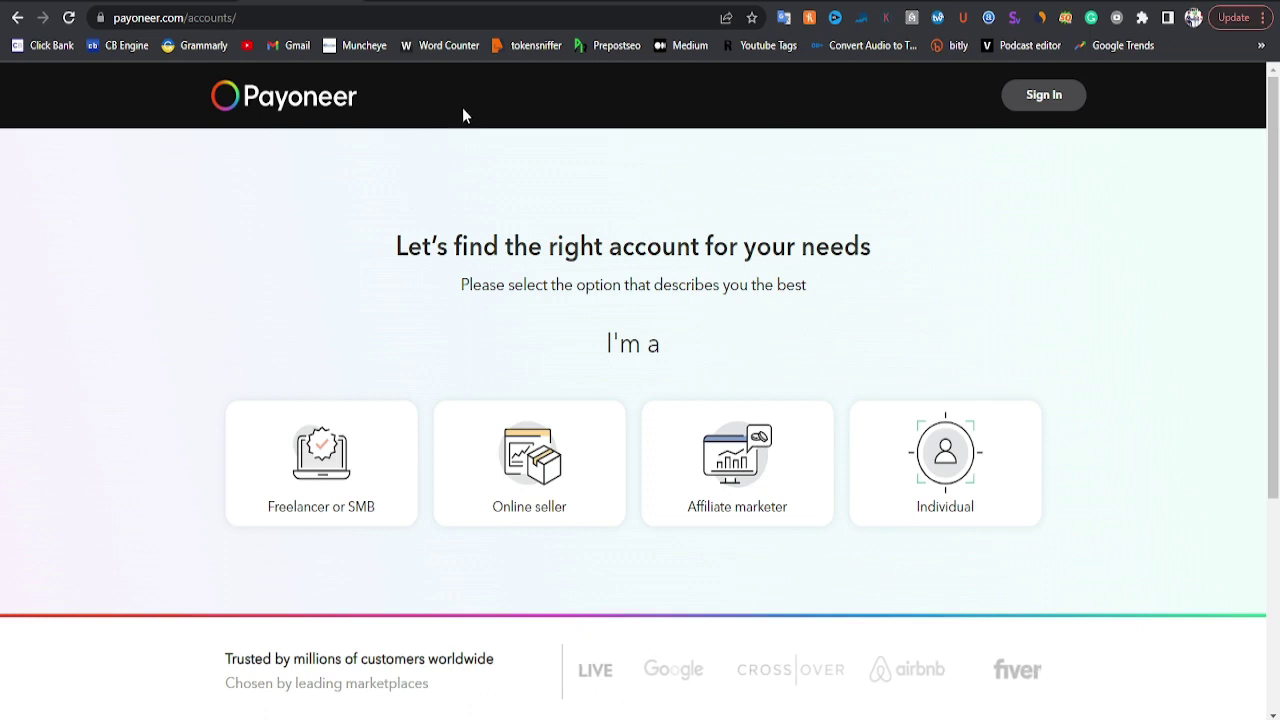
click(292, 103)
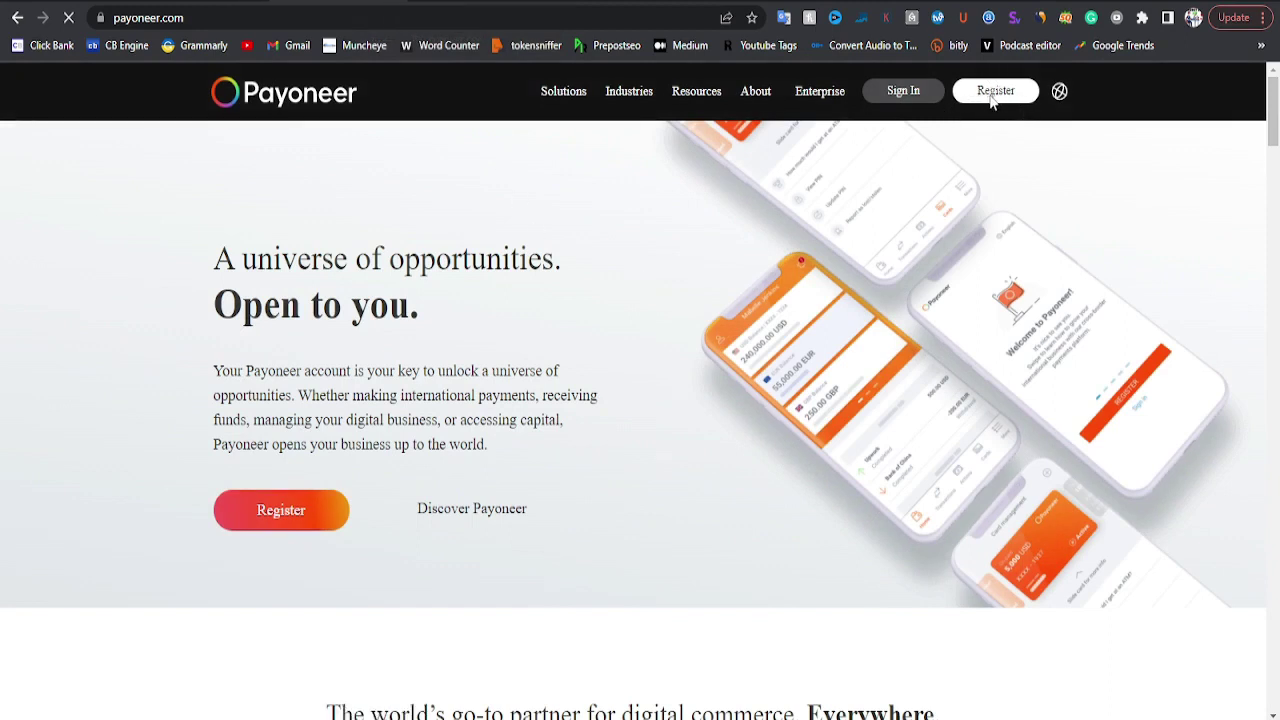
click(990, 100)
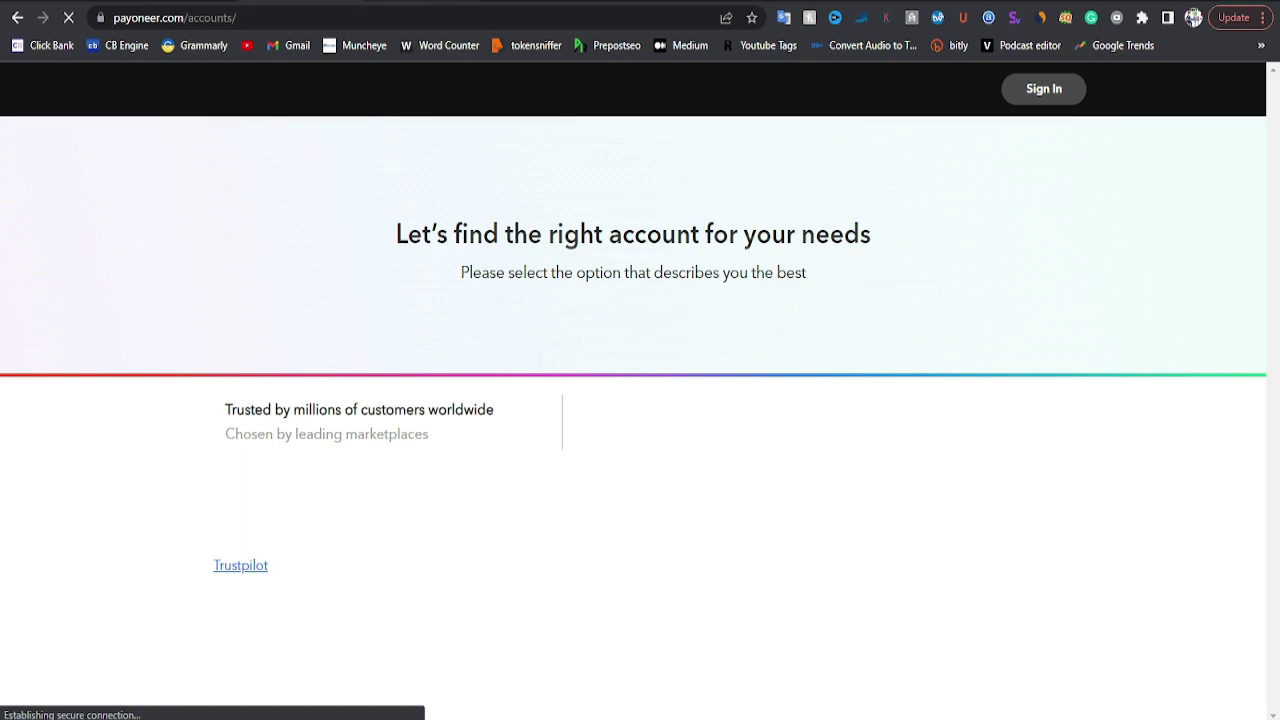
click(352, 3)
click(280, 3)
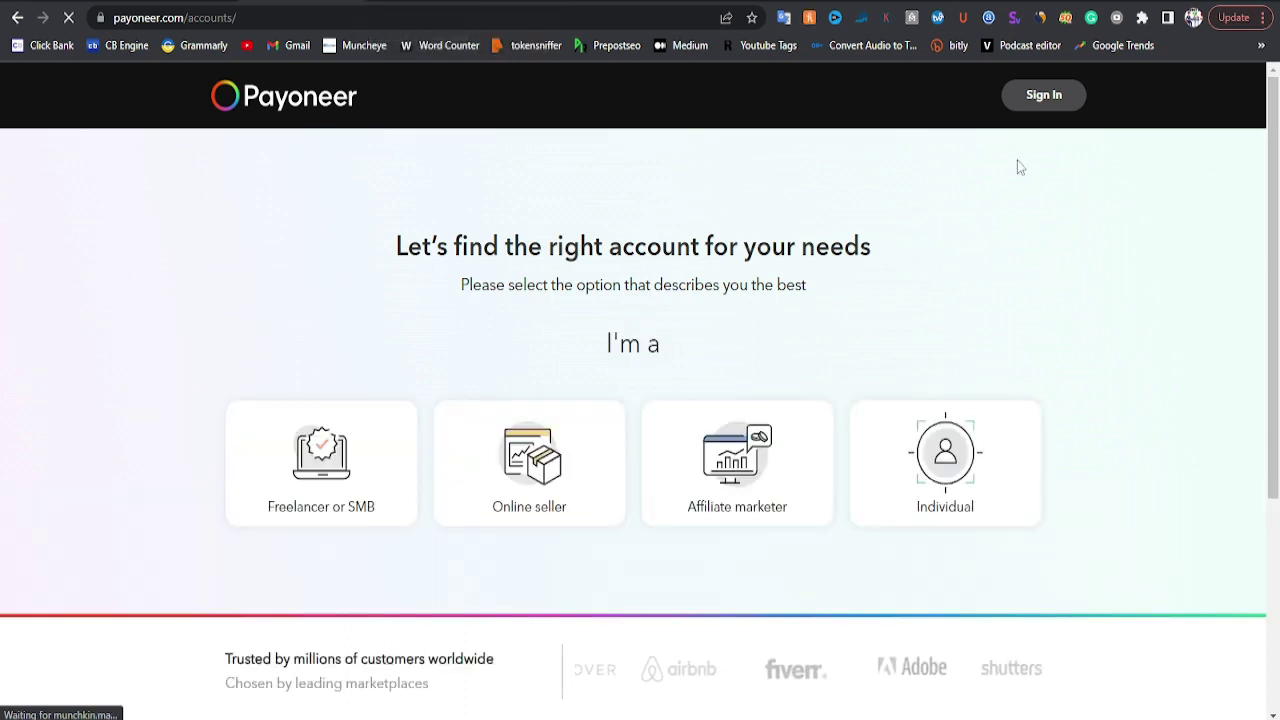
scroll(1000, 260, down, 3)
scroll(840, 313, up, 3)
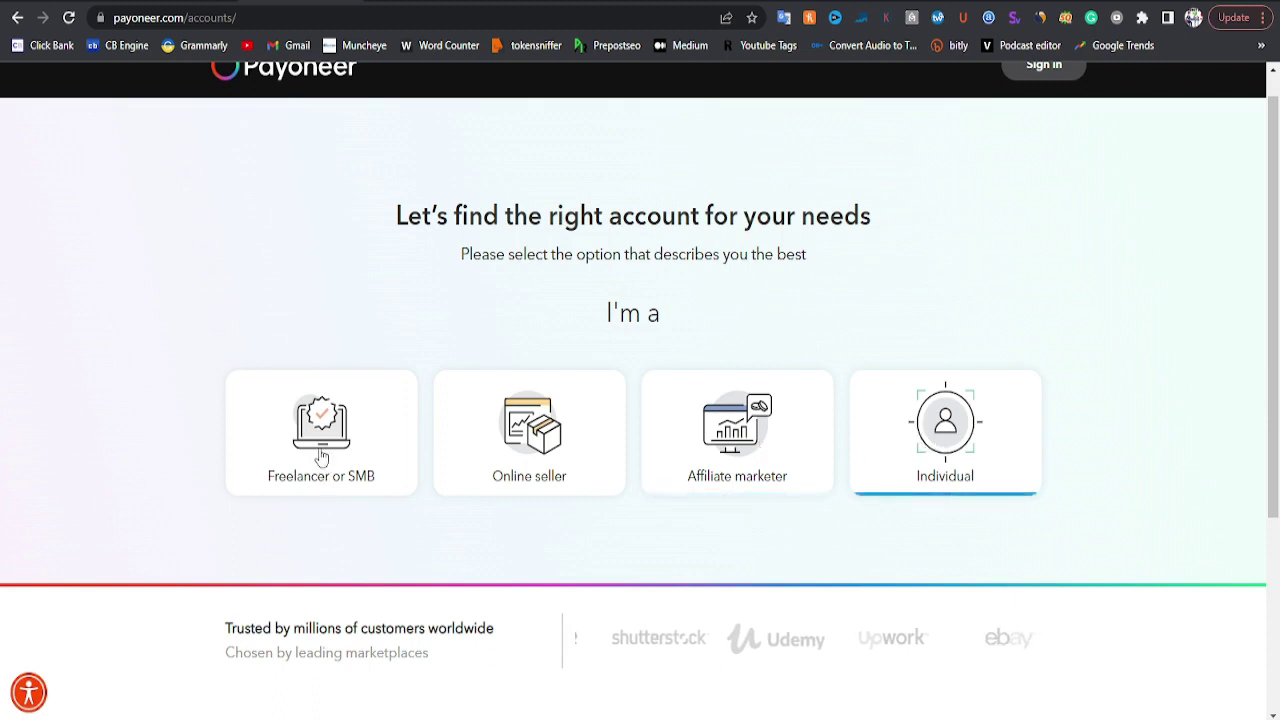
Choose the Freelancer/SMB account for getting paid by international clients, then start registration.
click(323, 452)
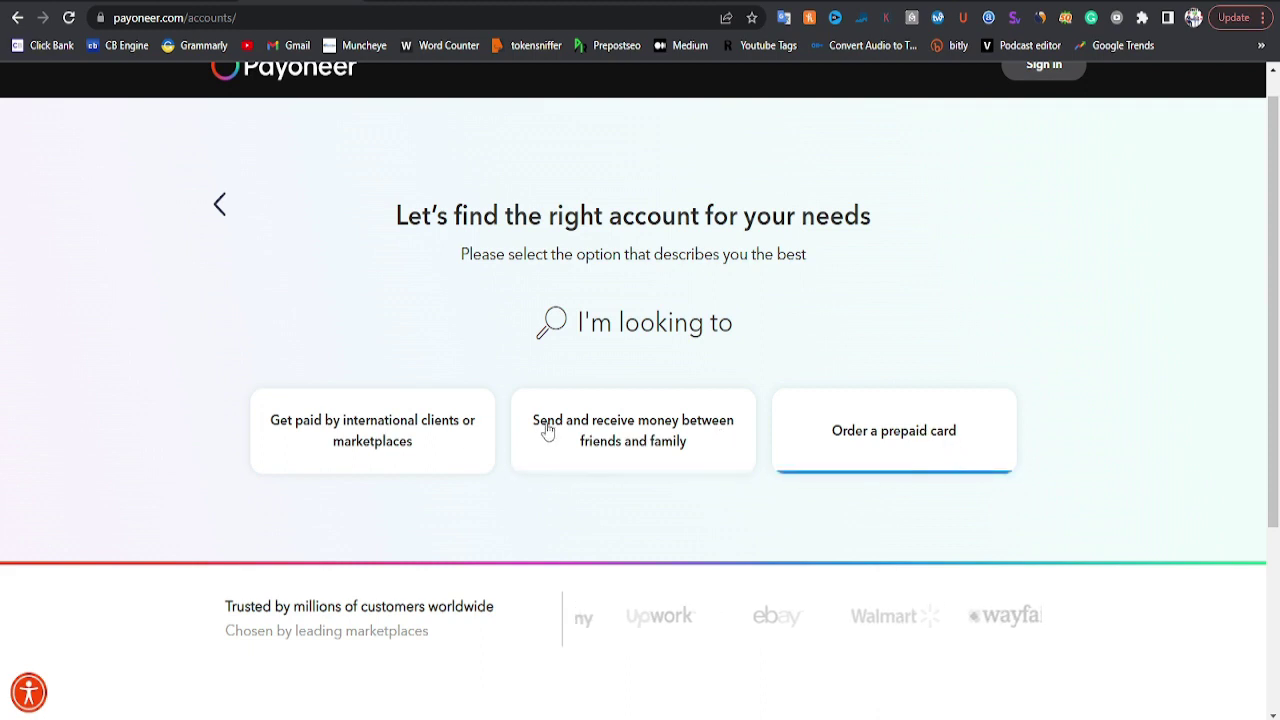
click(408, 451)
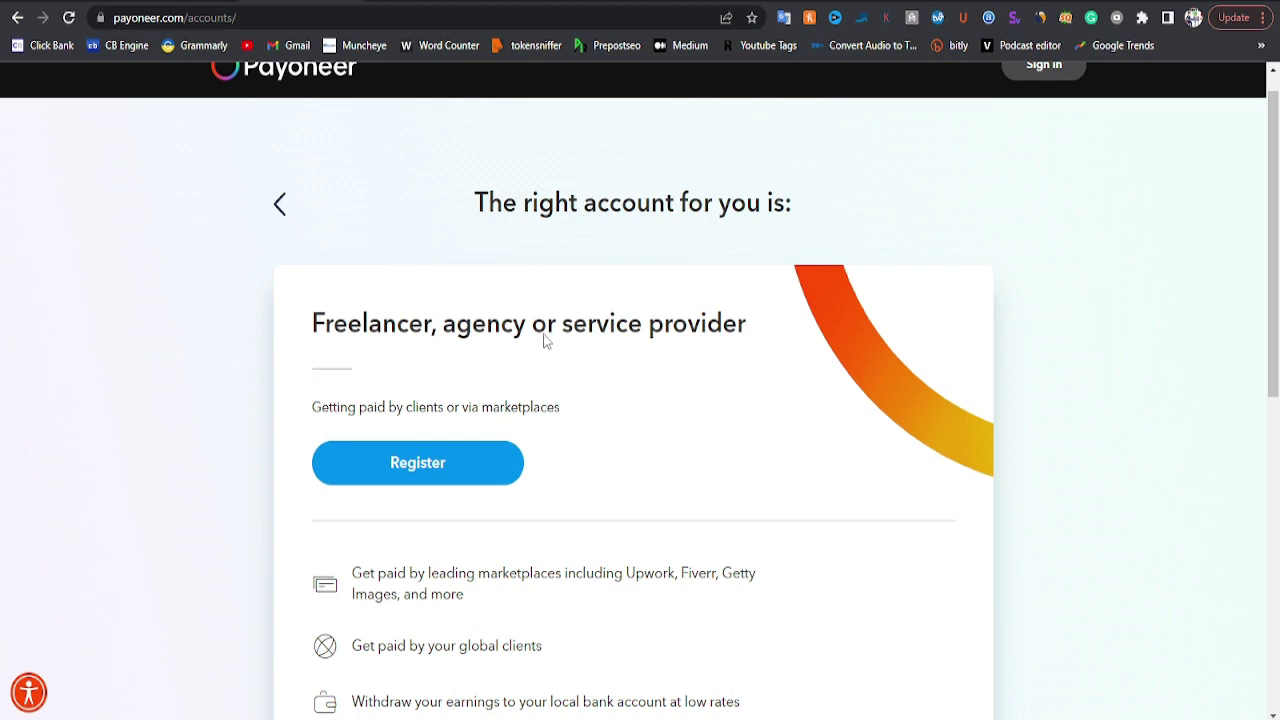
drag(1275, 162, 1186, 200)
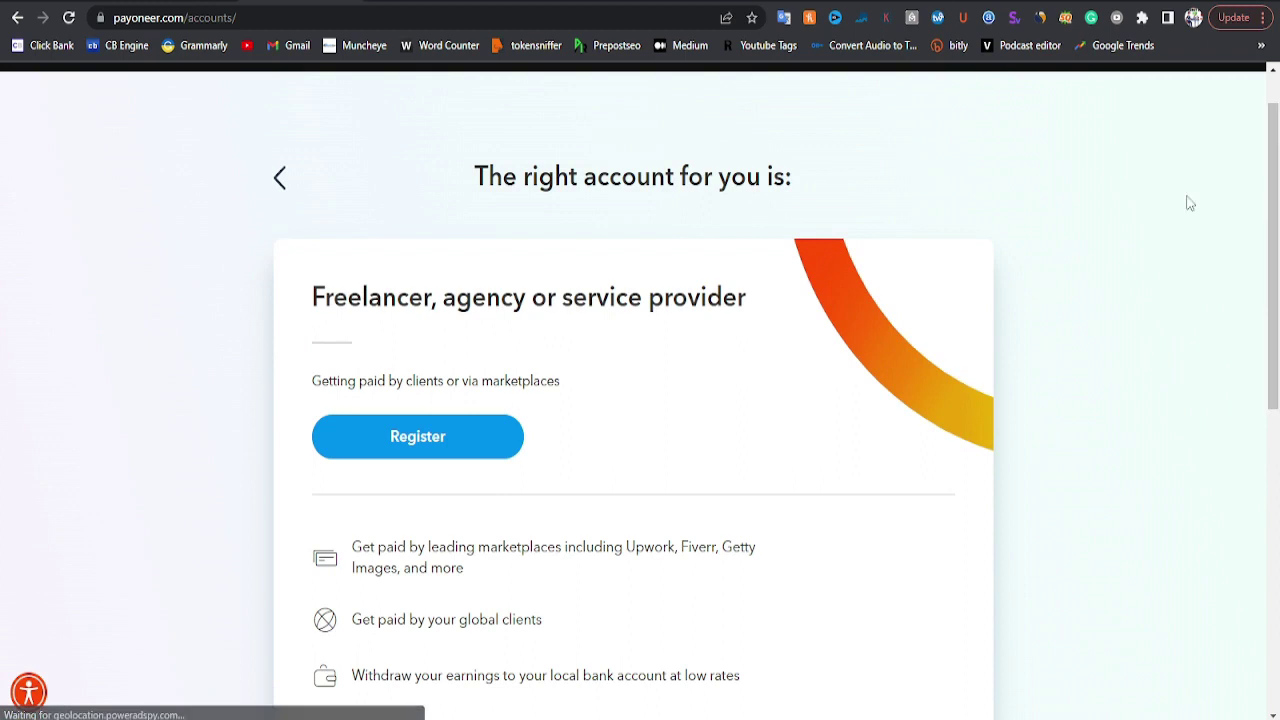
click(404, 436)
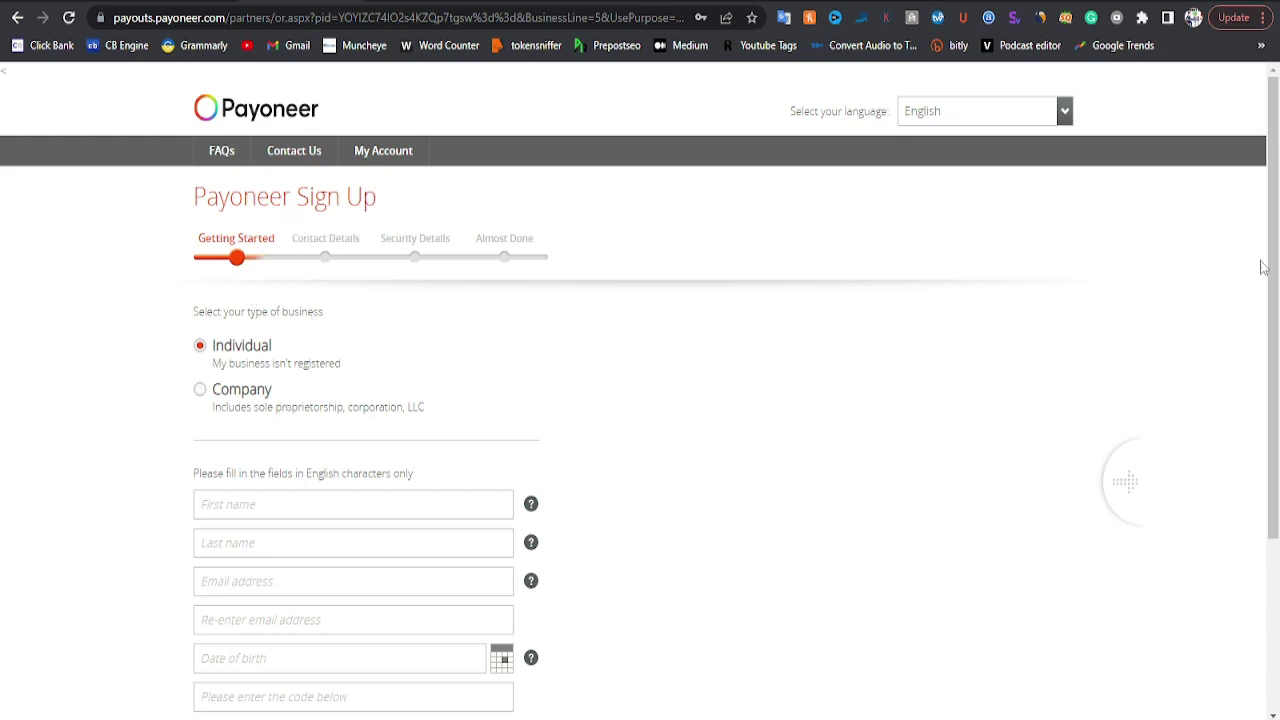
Scroll down the Getting Started form and put the cursor in the First name field.
scroll(1278, 285, down, 1)
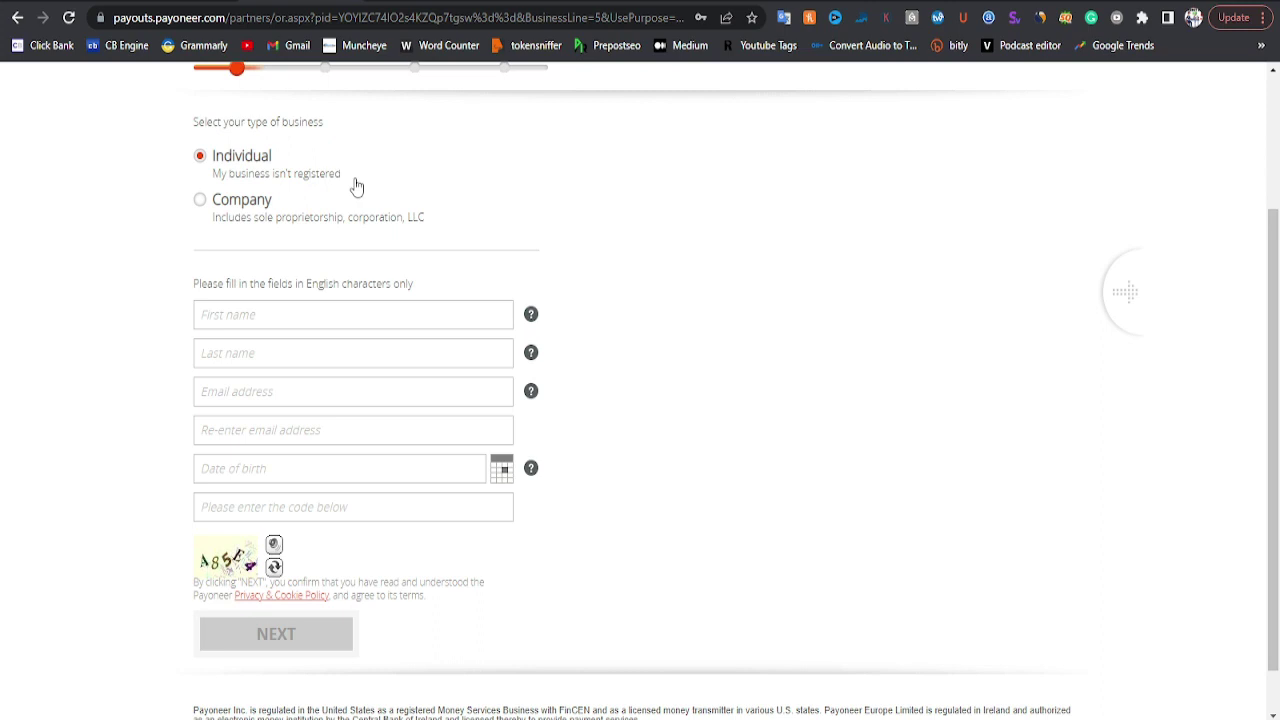
click(257, 316)
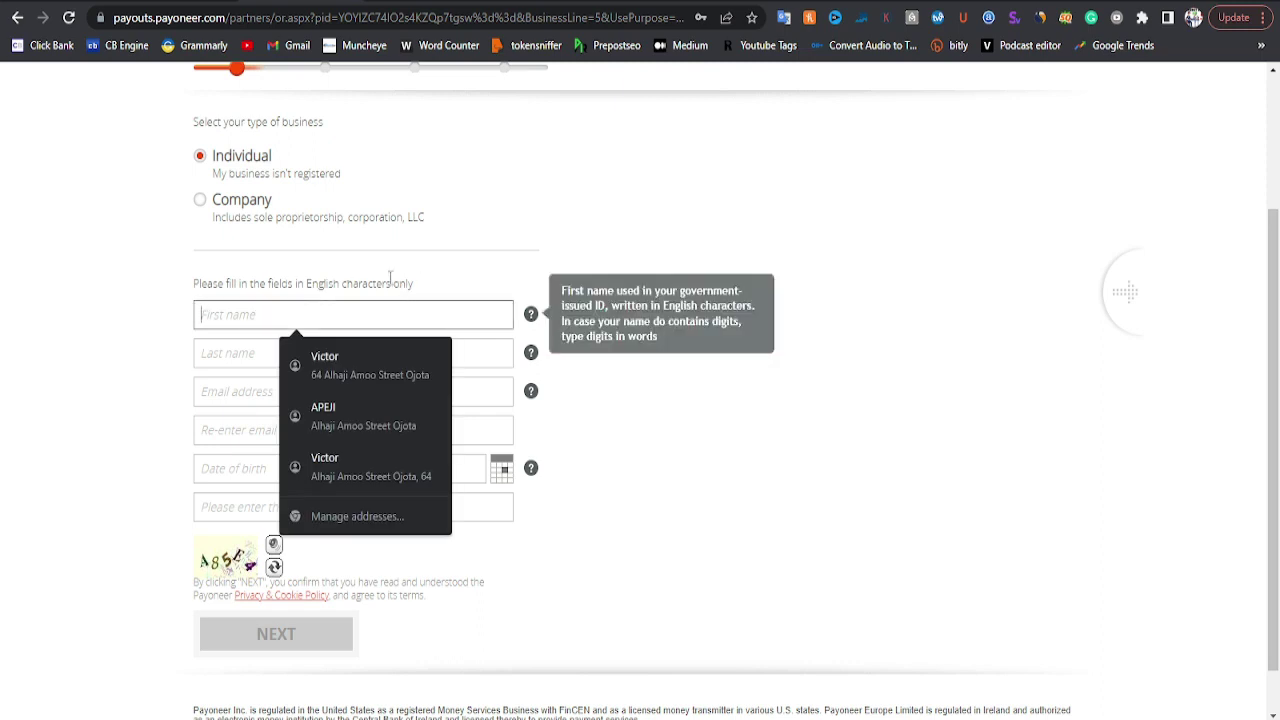
Enter the person's first name, fixing a typo, then their last name.
text(A)
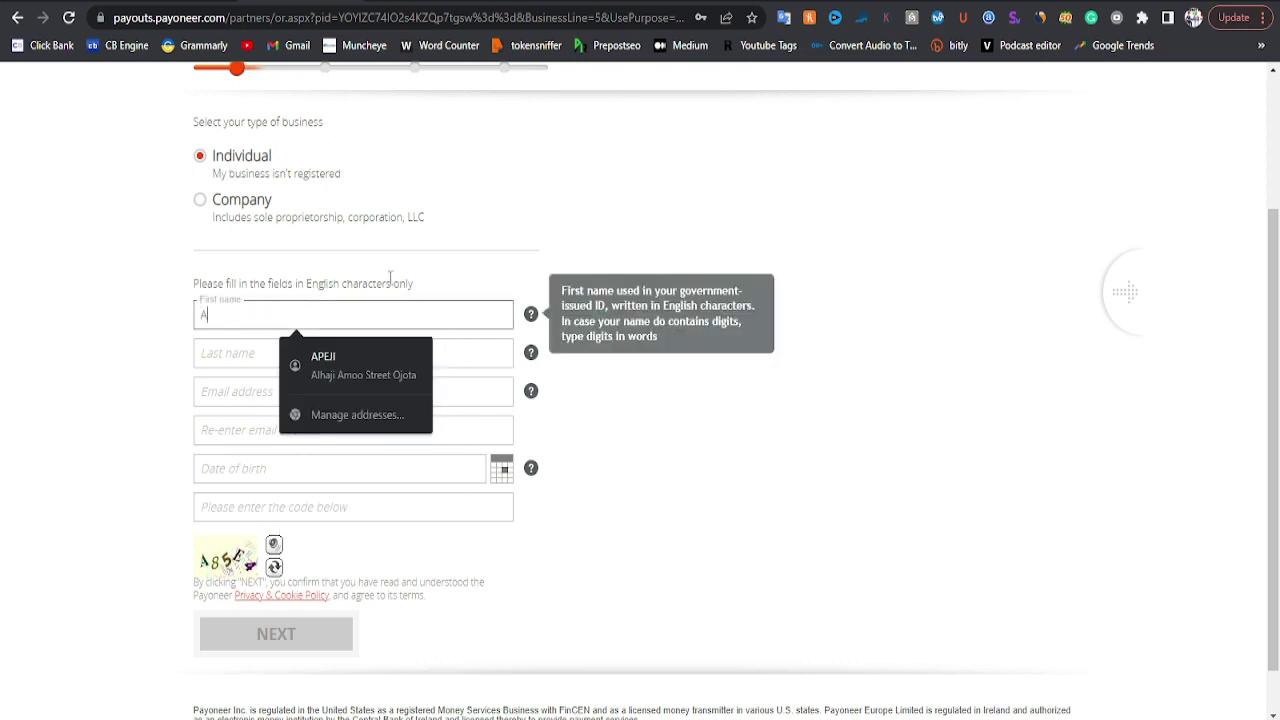
key(BackSpace)
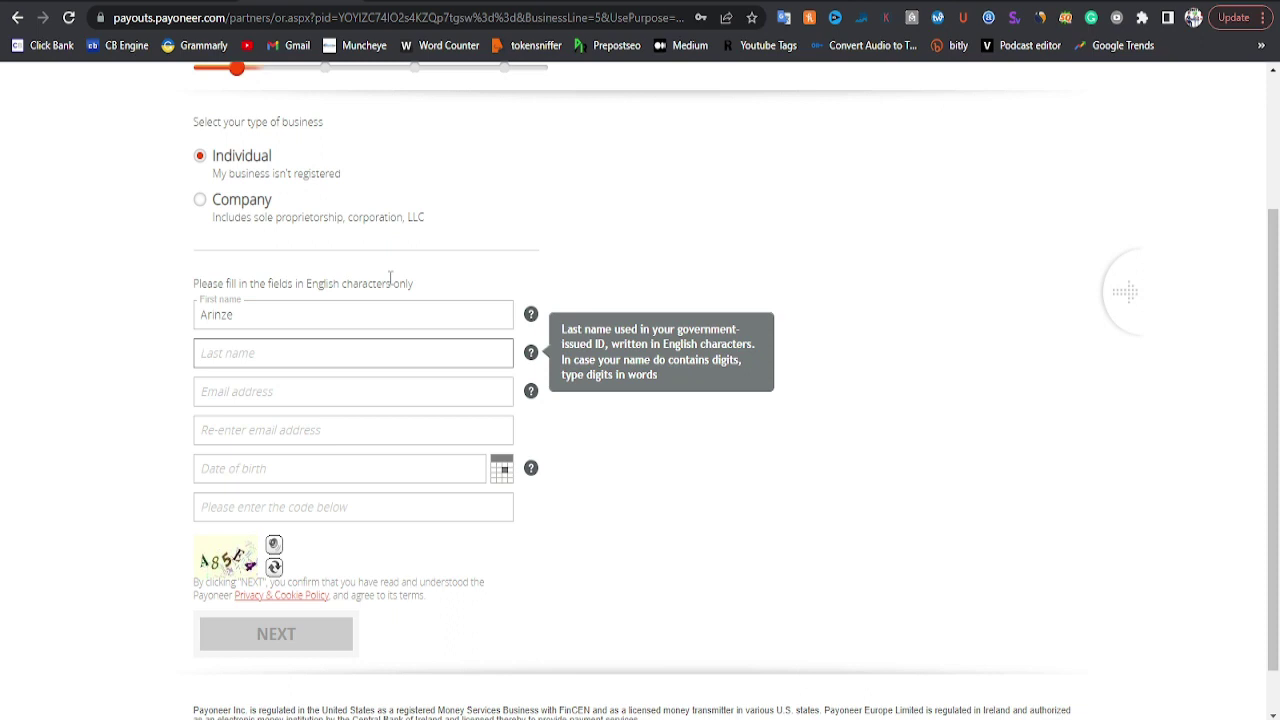
text(On)
click(293, 316)
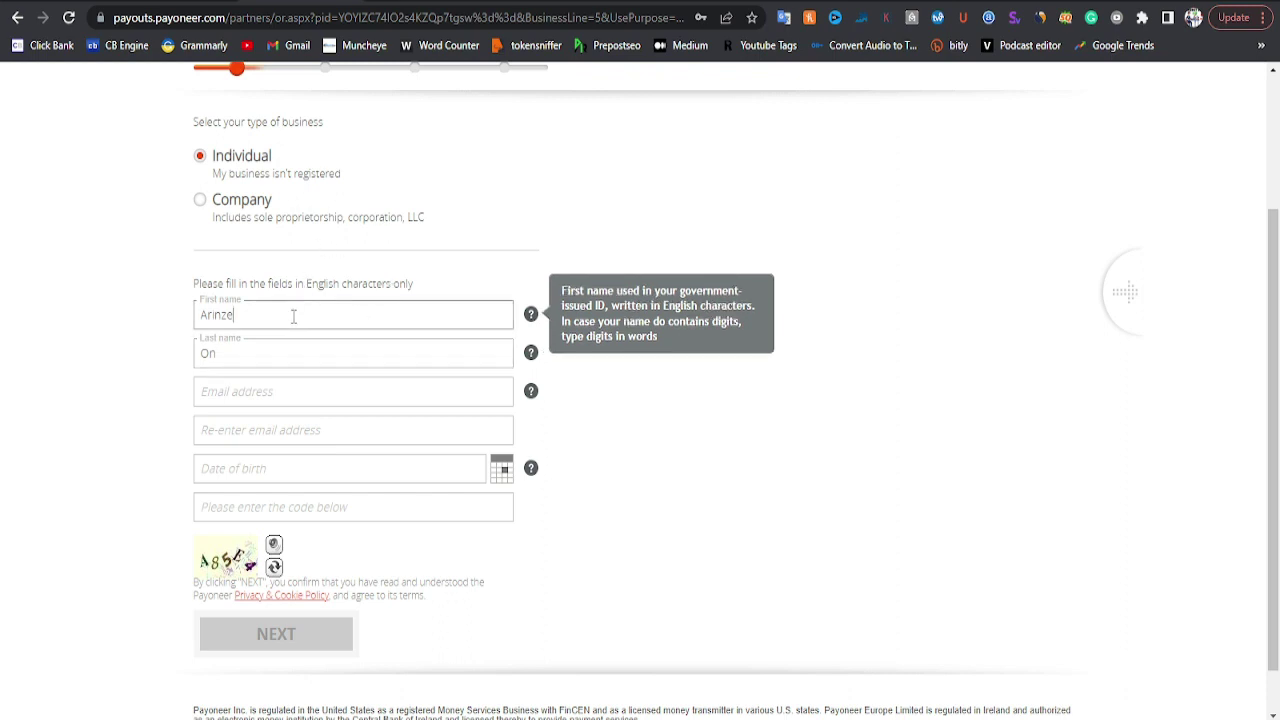
click(240, 357)
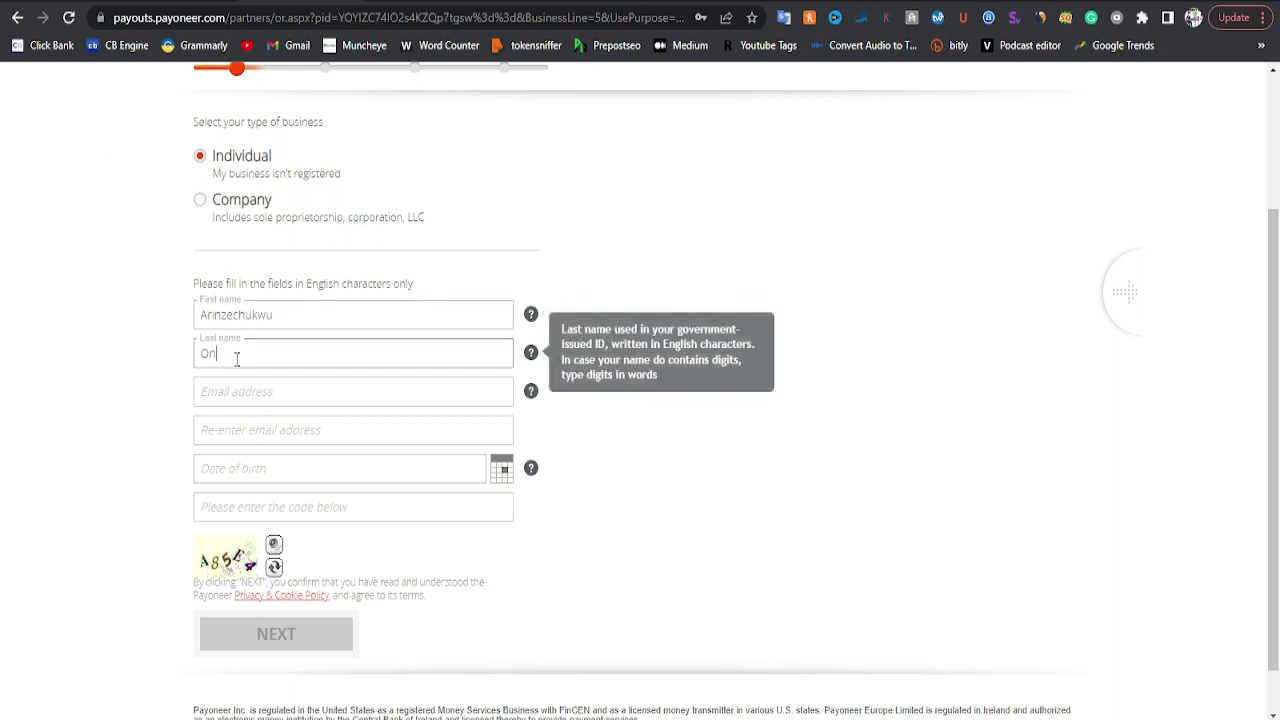
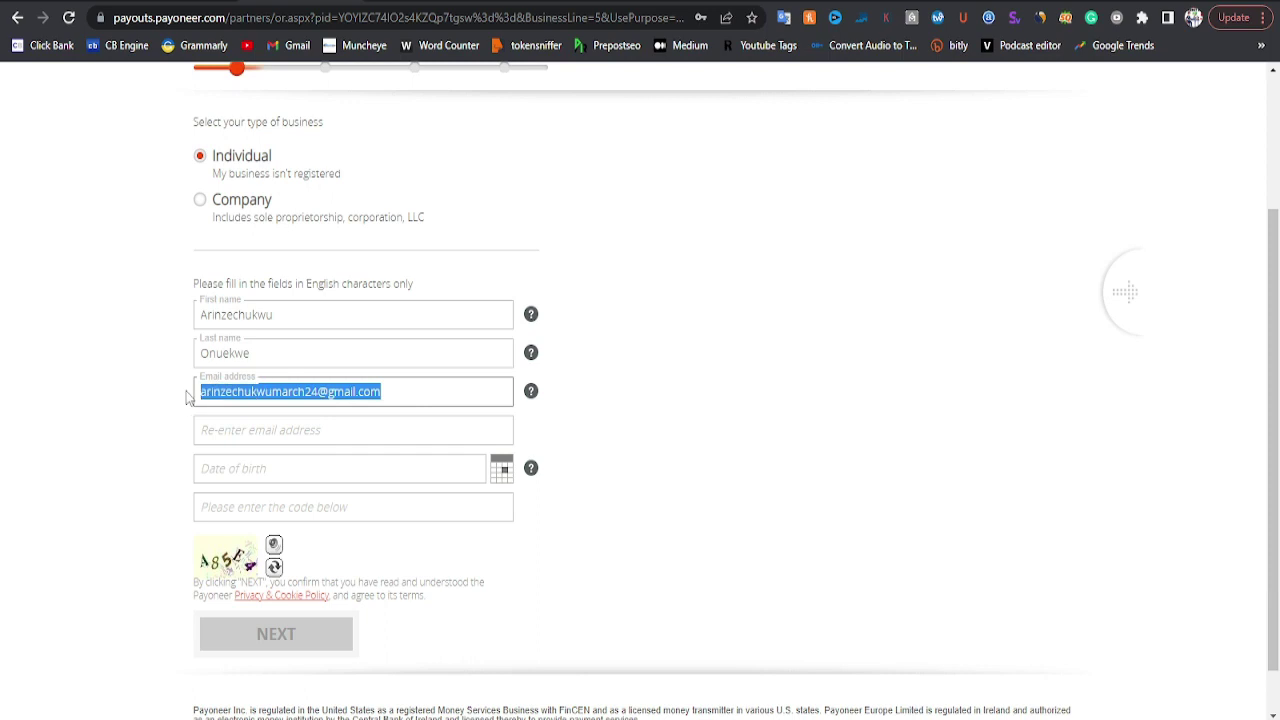
Copy the email address and paste it into the Re-enter email address field.
right_click(243, 390)
right_click(232, 402)
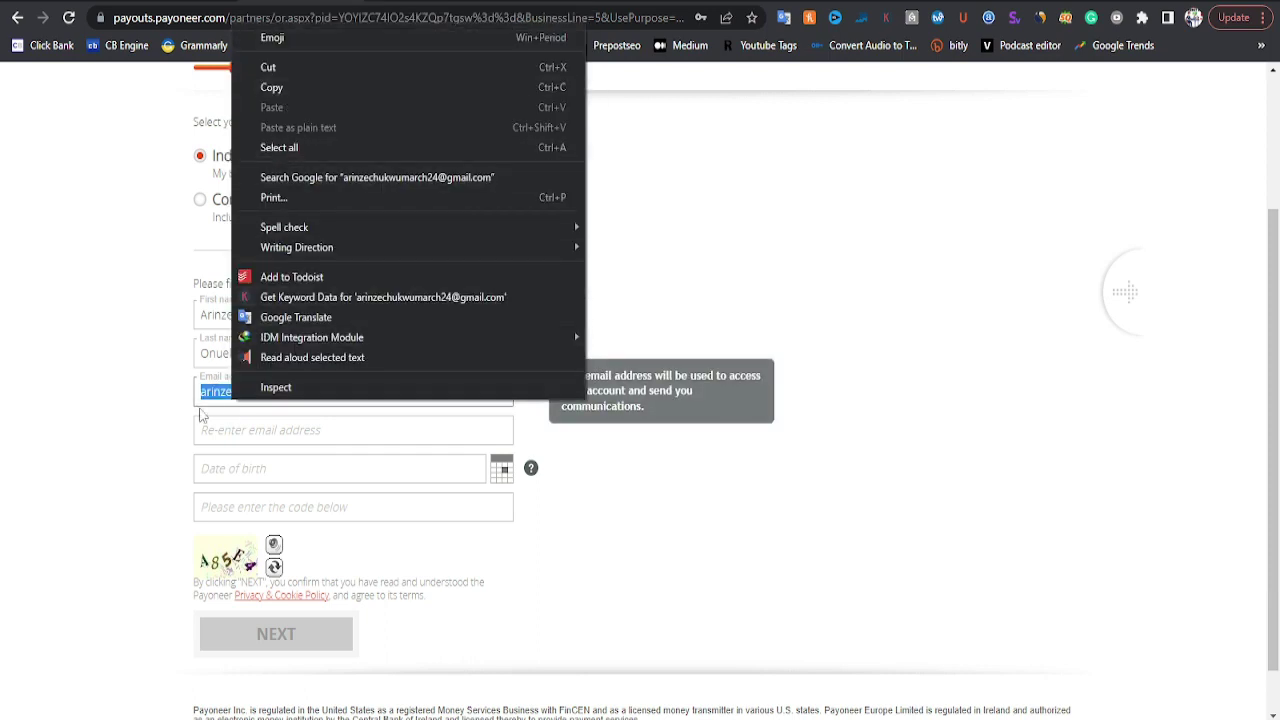
click(296, 92)
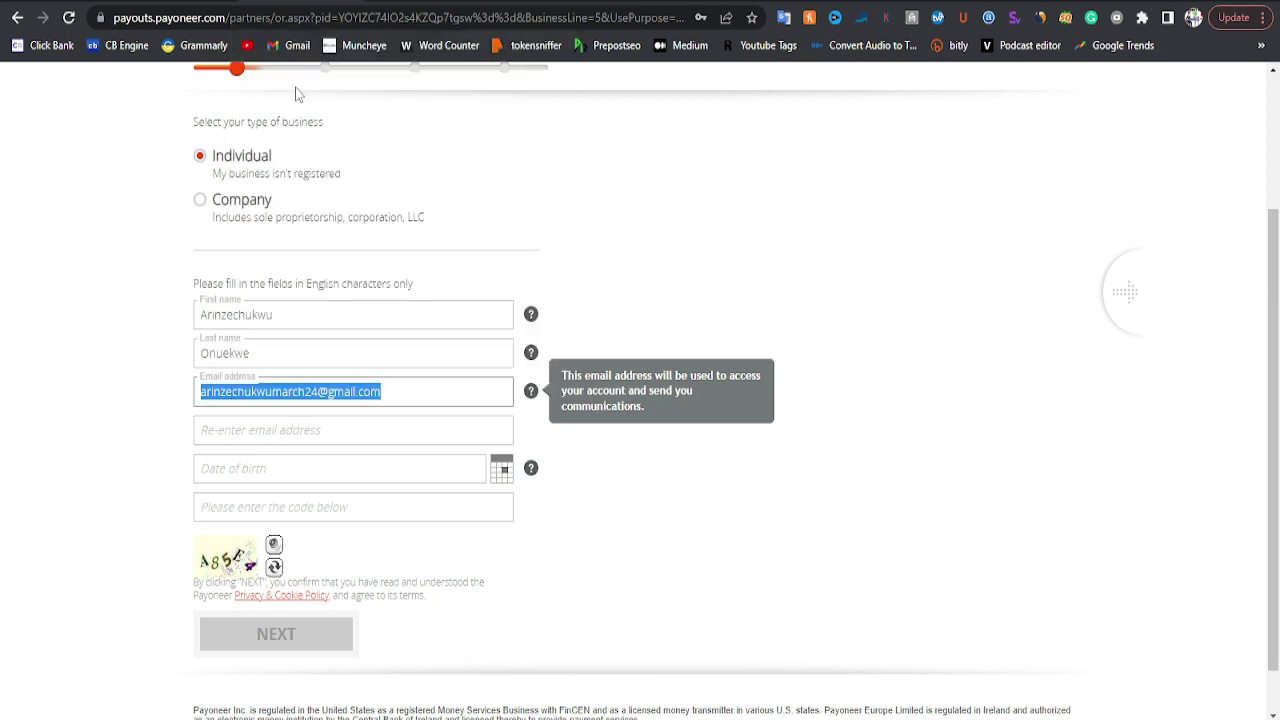
click(224, 428)
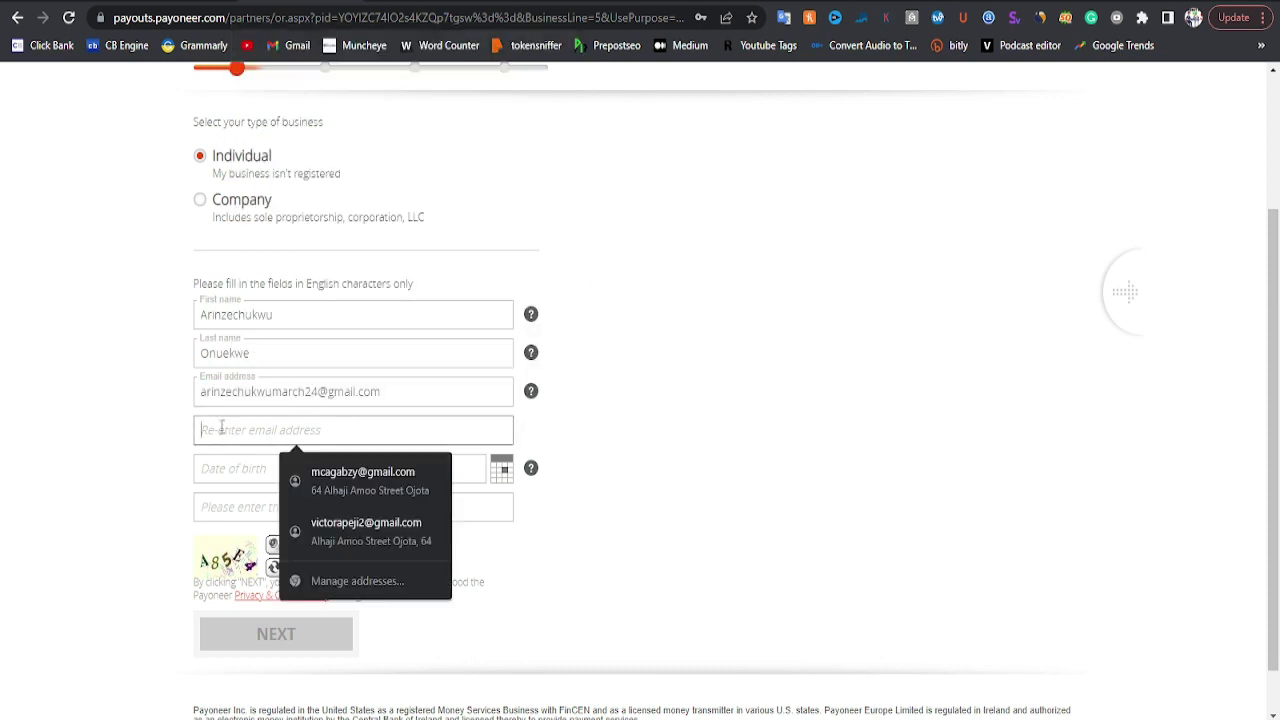
key(ctrl+v)
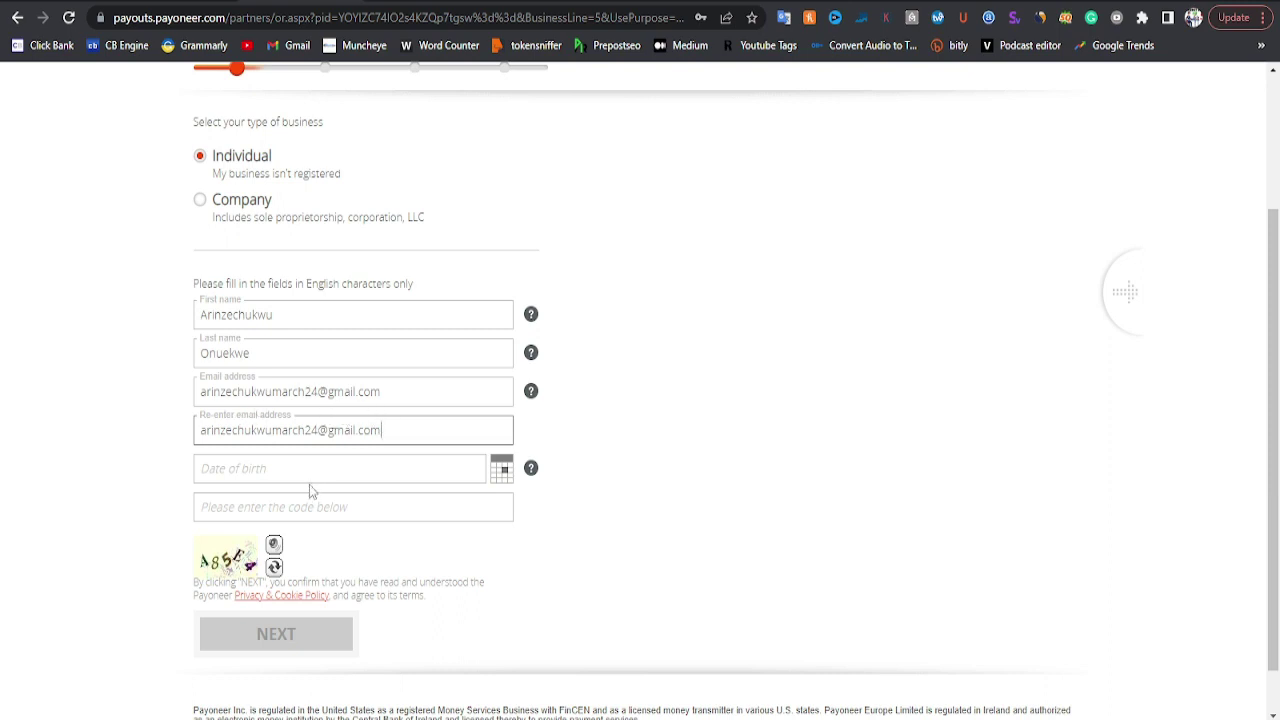
click(417, 470)
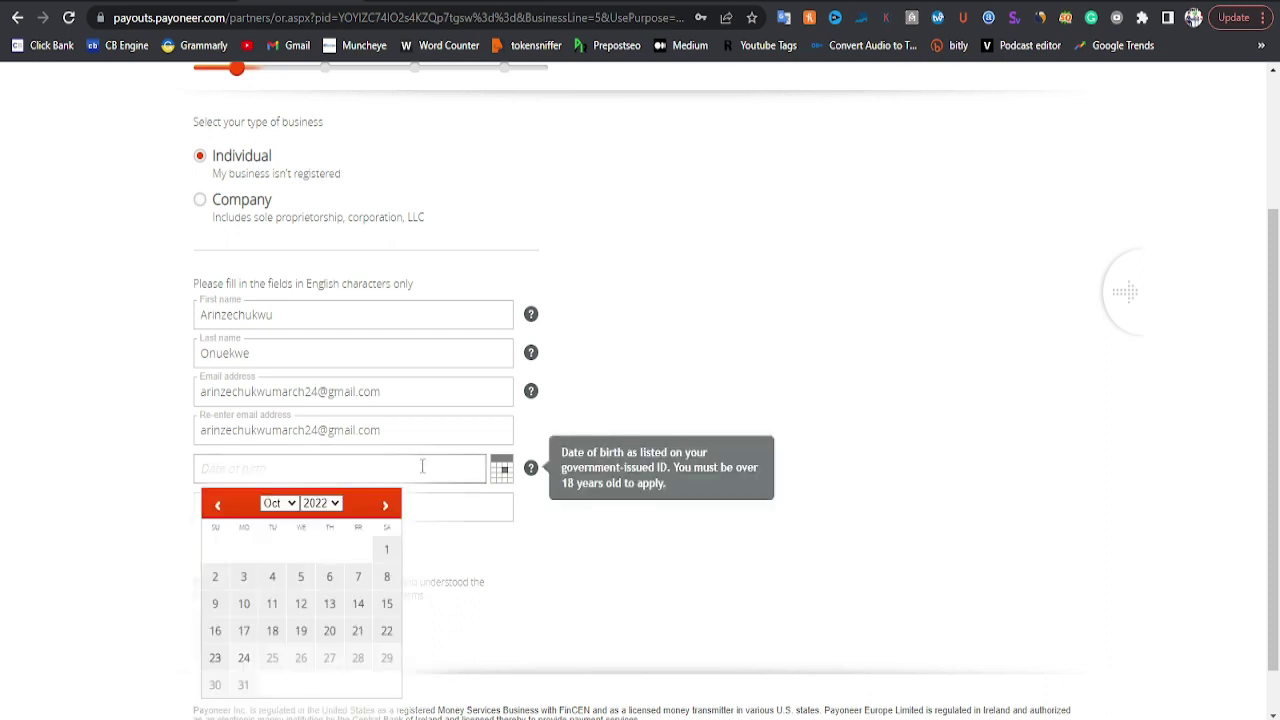
click(292, 506)
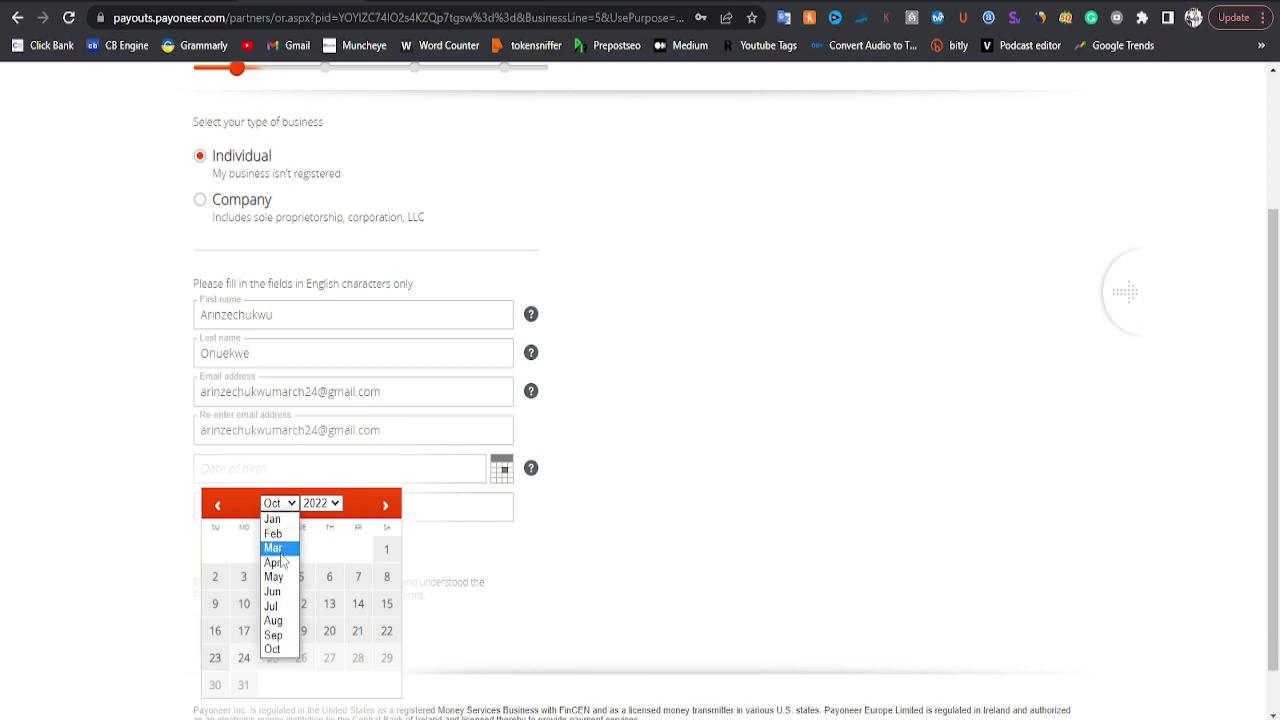
click(275, 549)
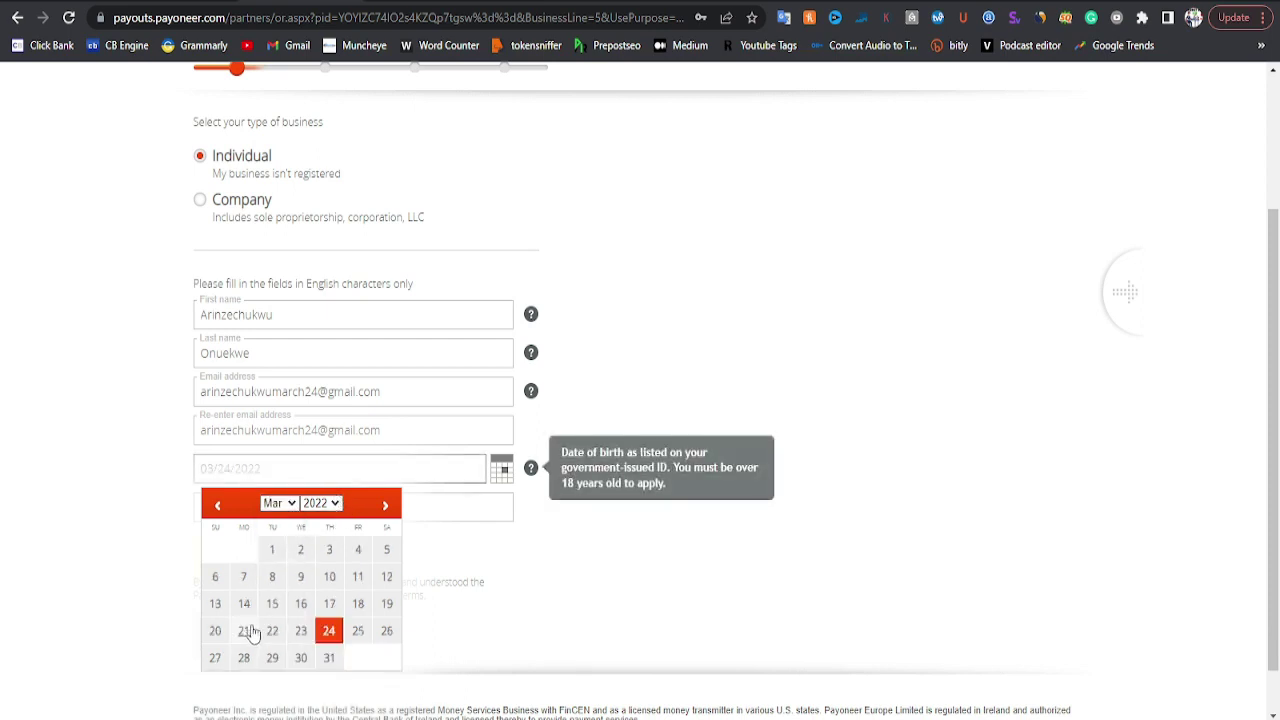
click(335, 504)
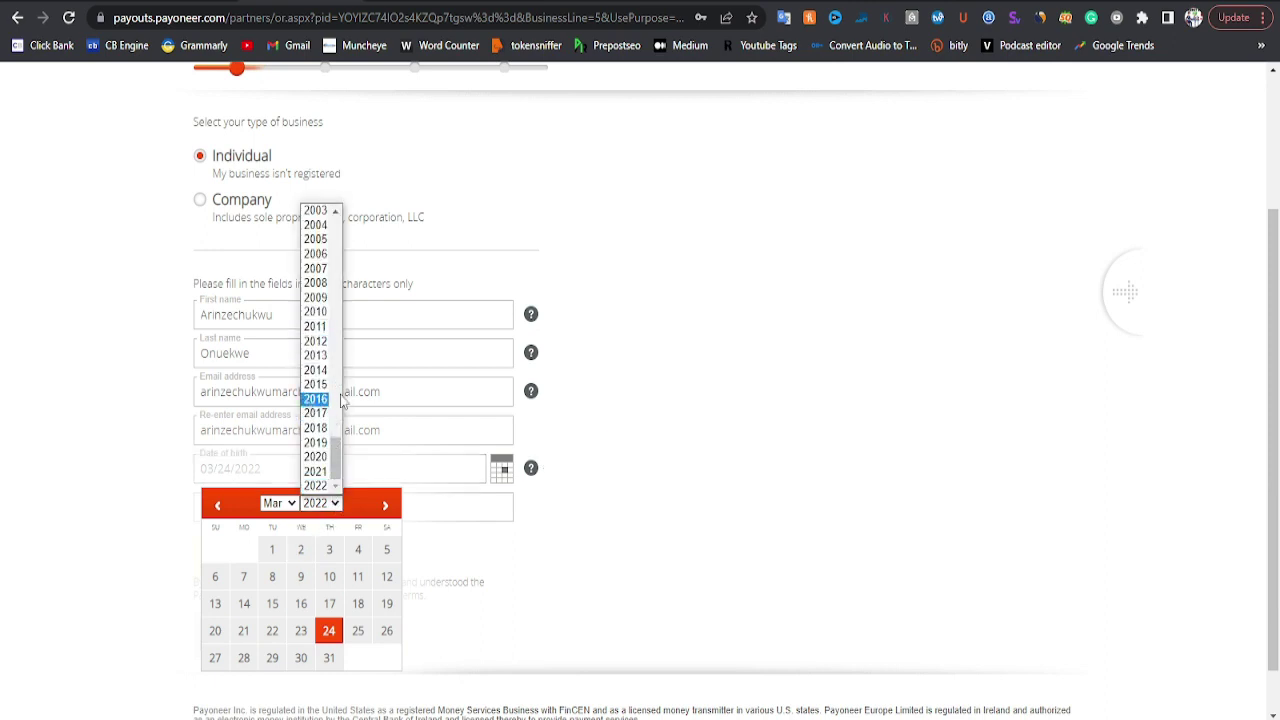
scroll(337, 390, up, 3)
scroll(320, 415, down, 3)
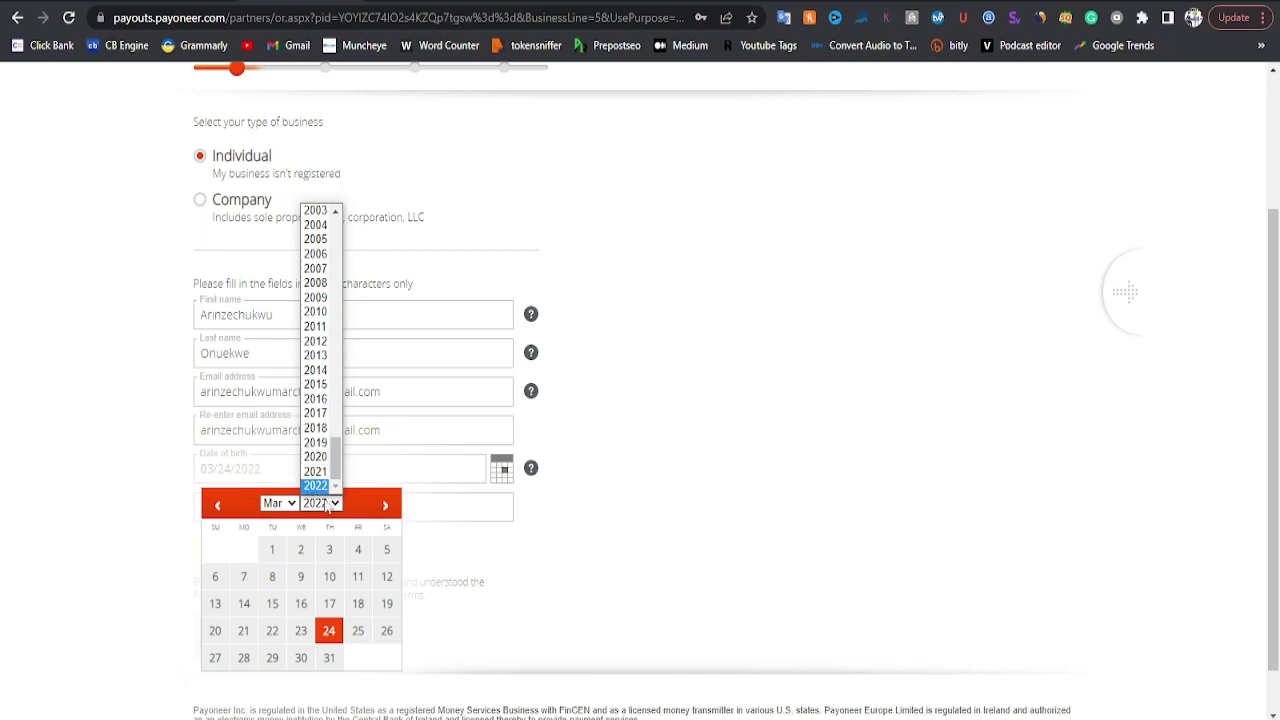
drag(337, 466, 336, 440)
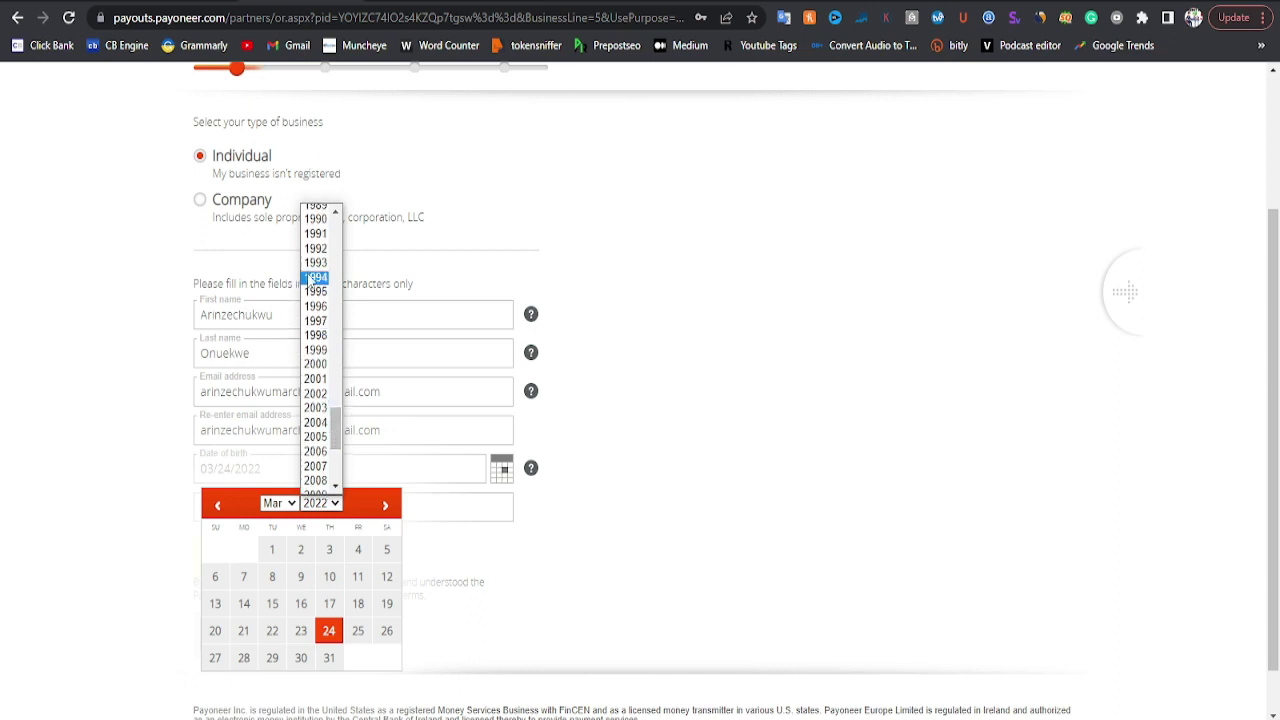
click(315, 272)
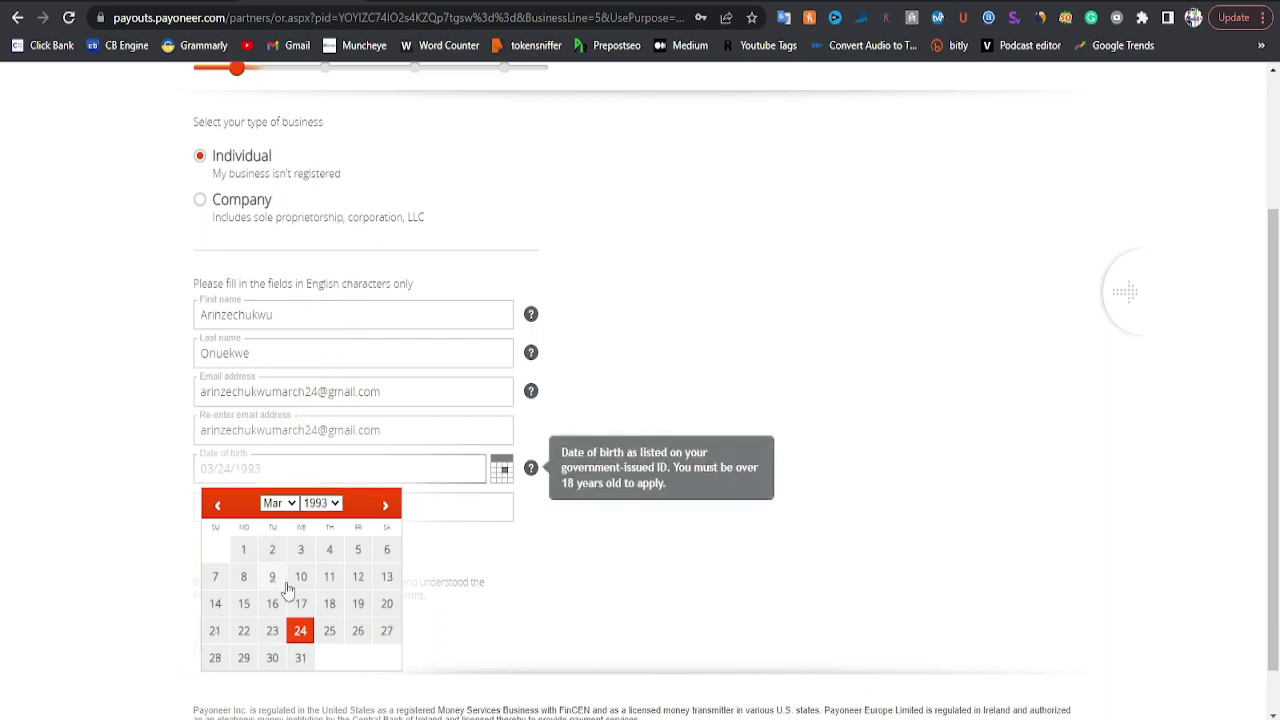
click(299, 632)
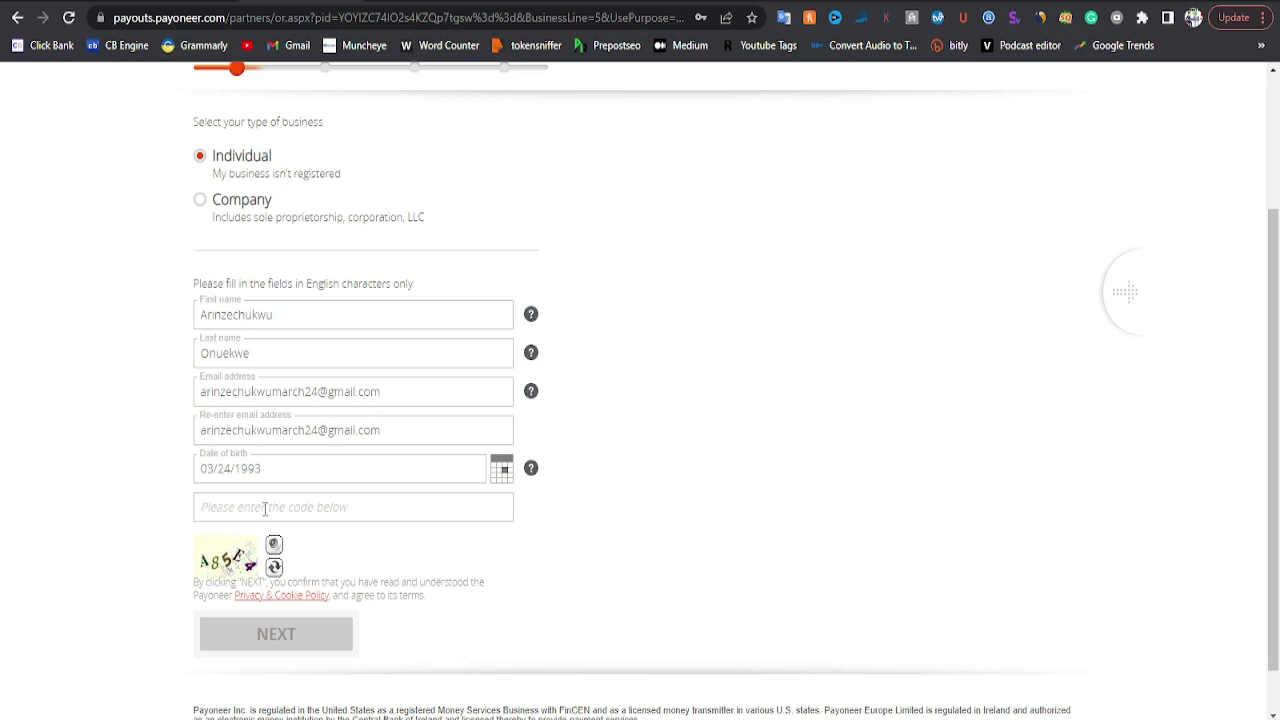
Enter the pictured security code and submit the Getting Started page.
scroll(1278, 397, down, 1)
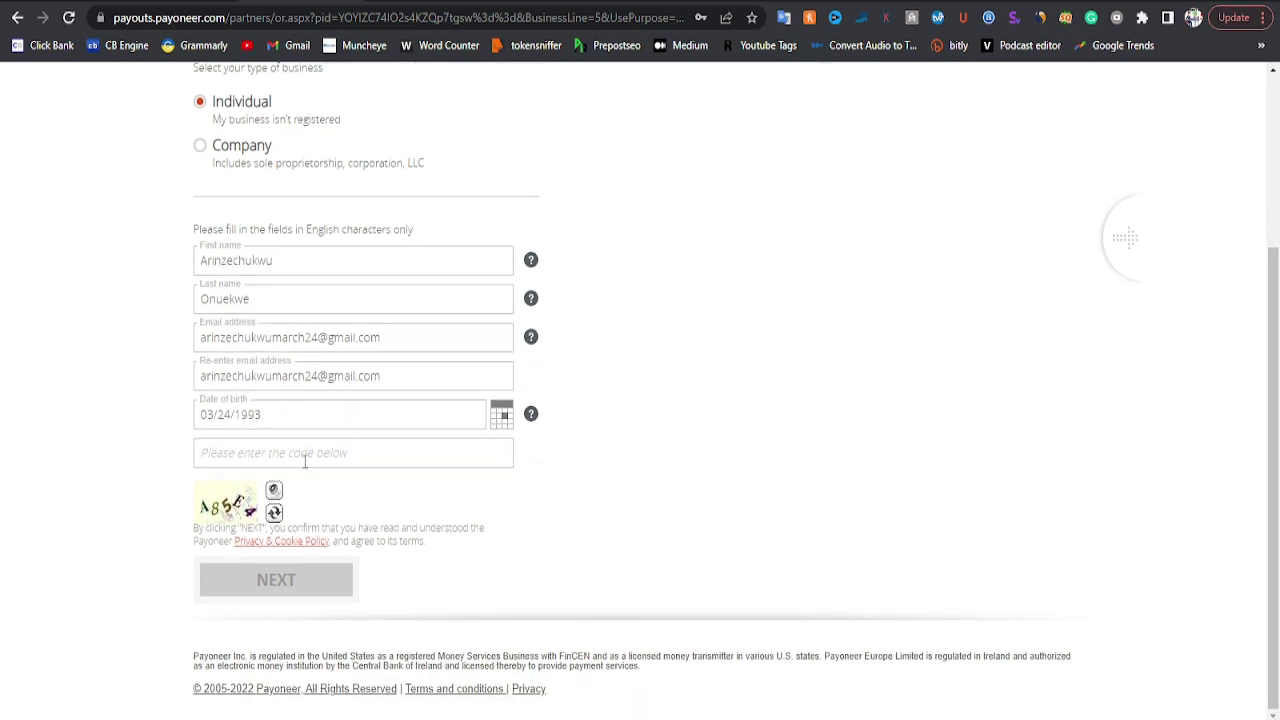
click(277, 451)
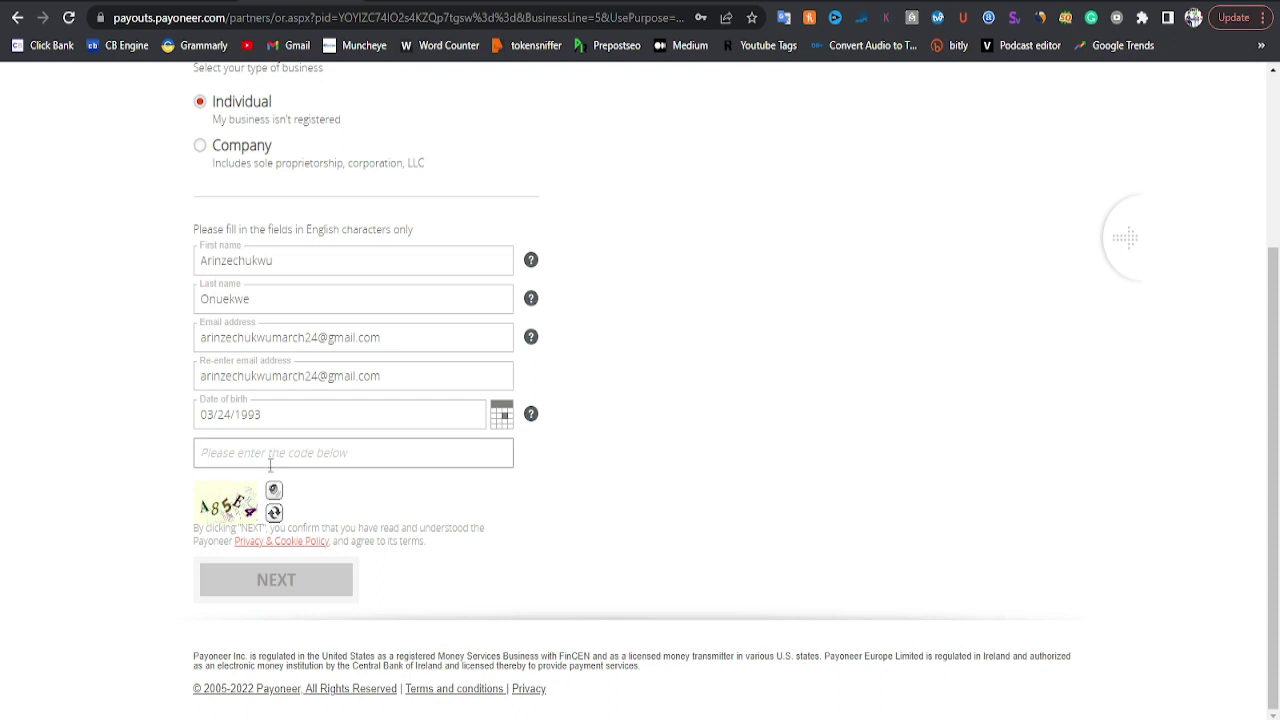
text(A85)
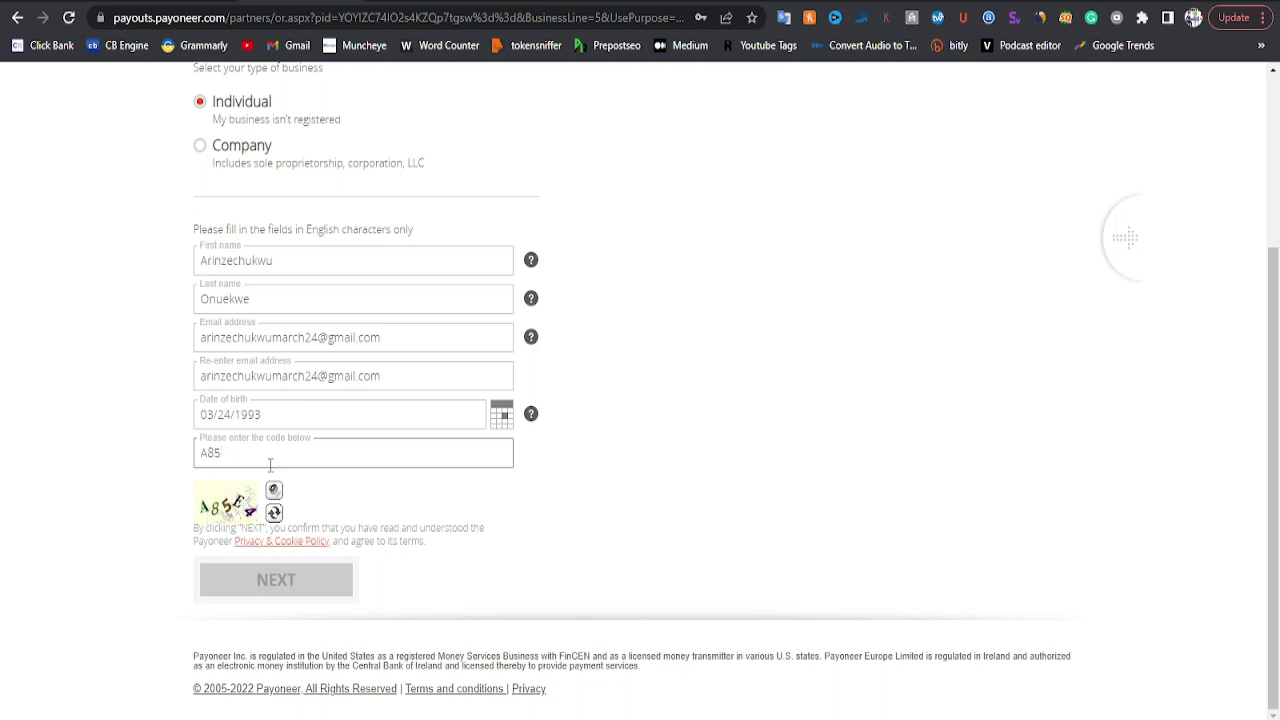
text(E4)
click(287, 580)
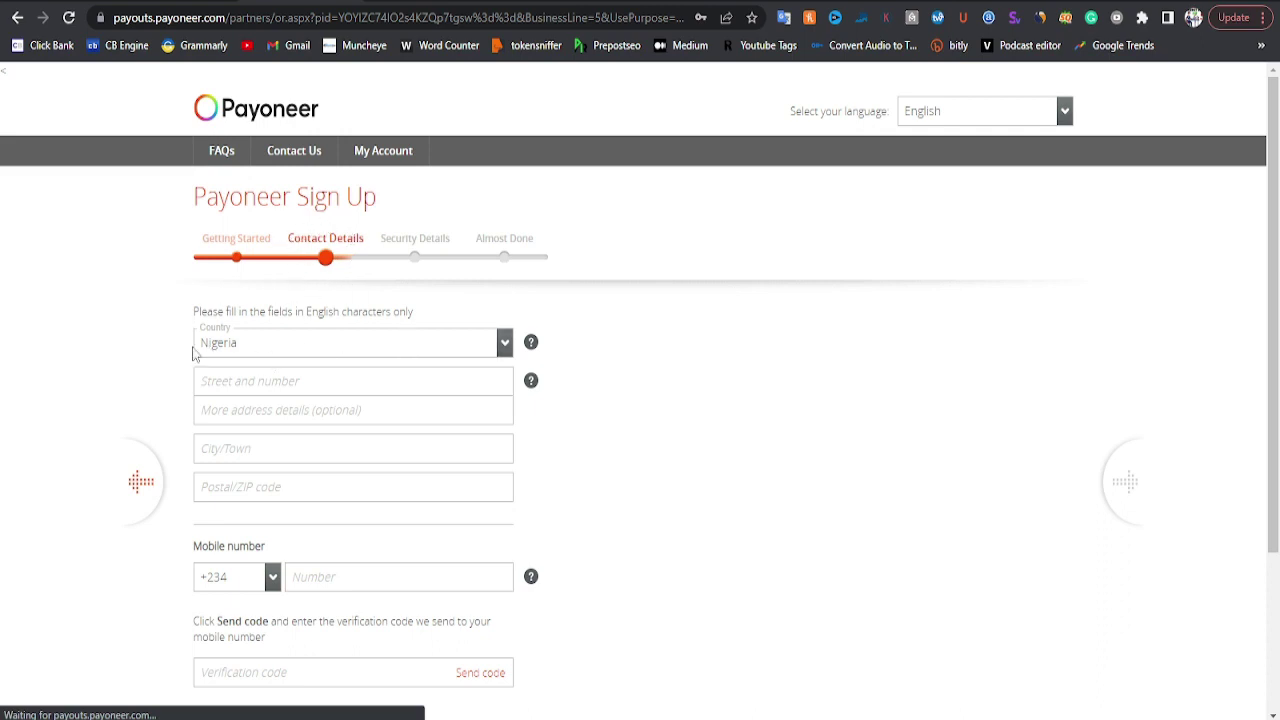
Enter the street number and the optional extra address line.
click(301, 380)
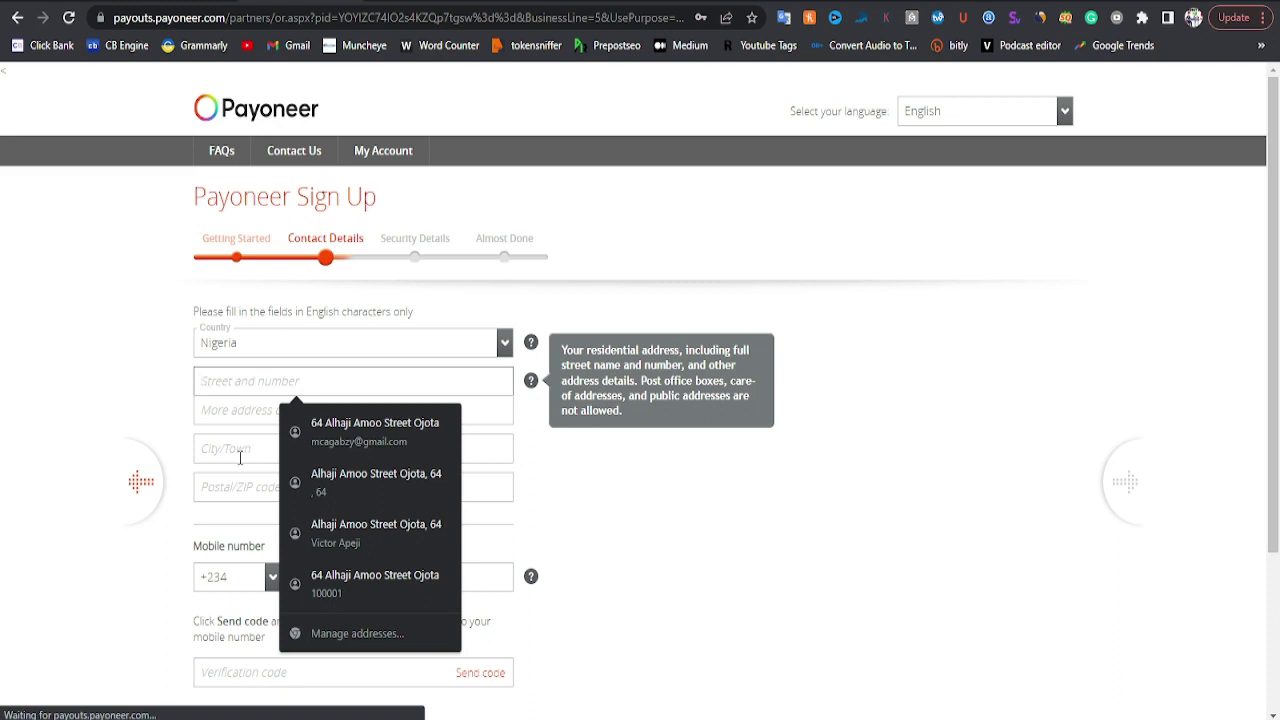
key(Tab)
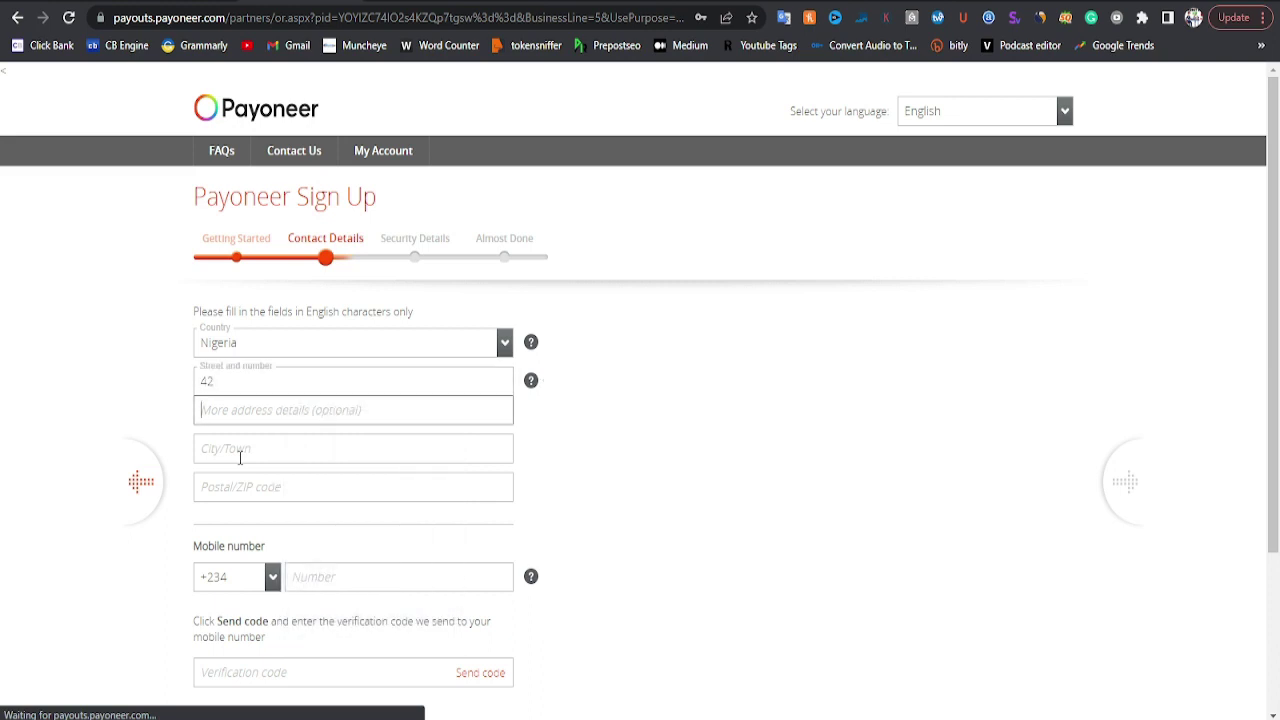
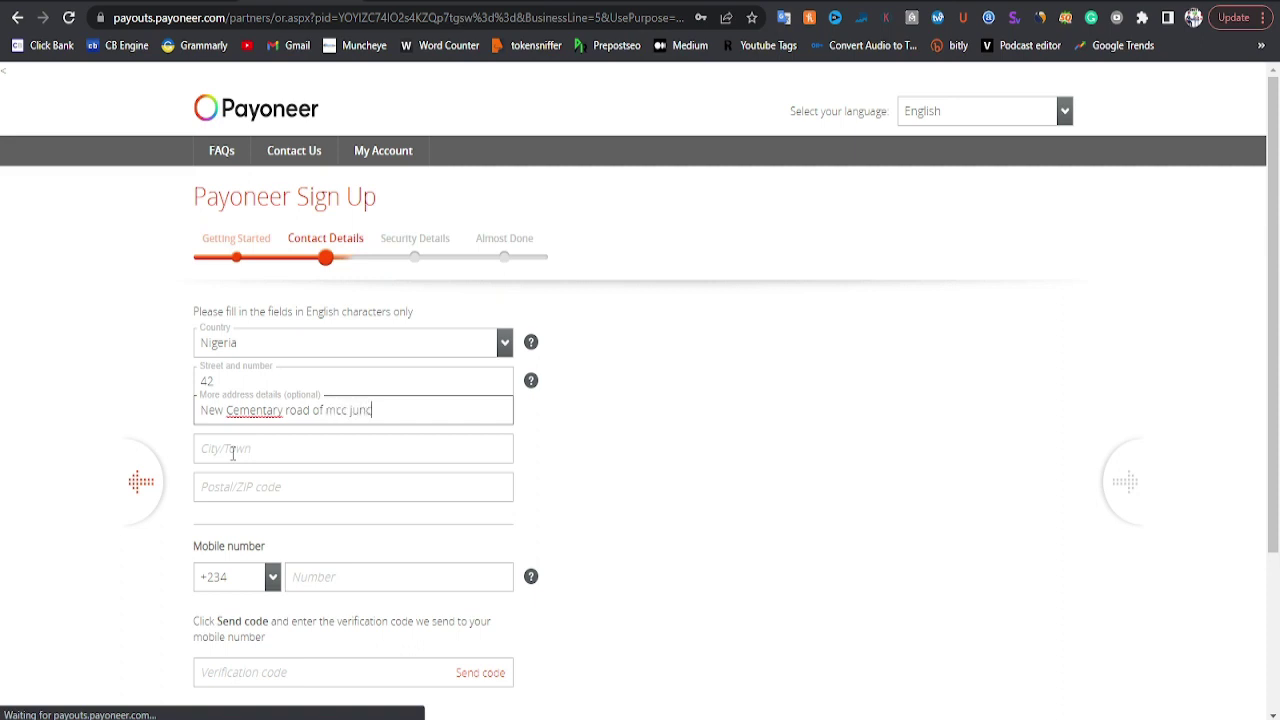
Fix the misspelled word in the extra address line using the 'Cemetery' spelling suggestion.
right_click(243, 408)
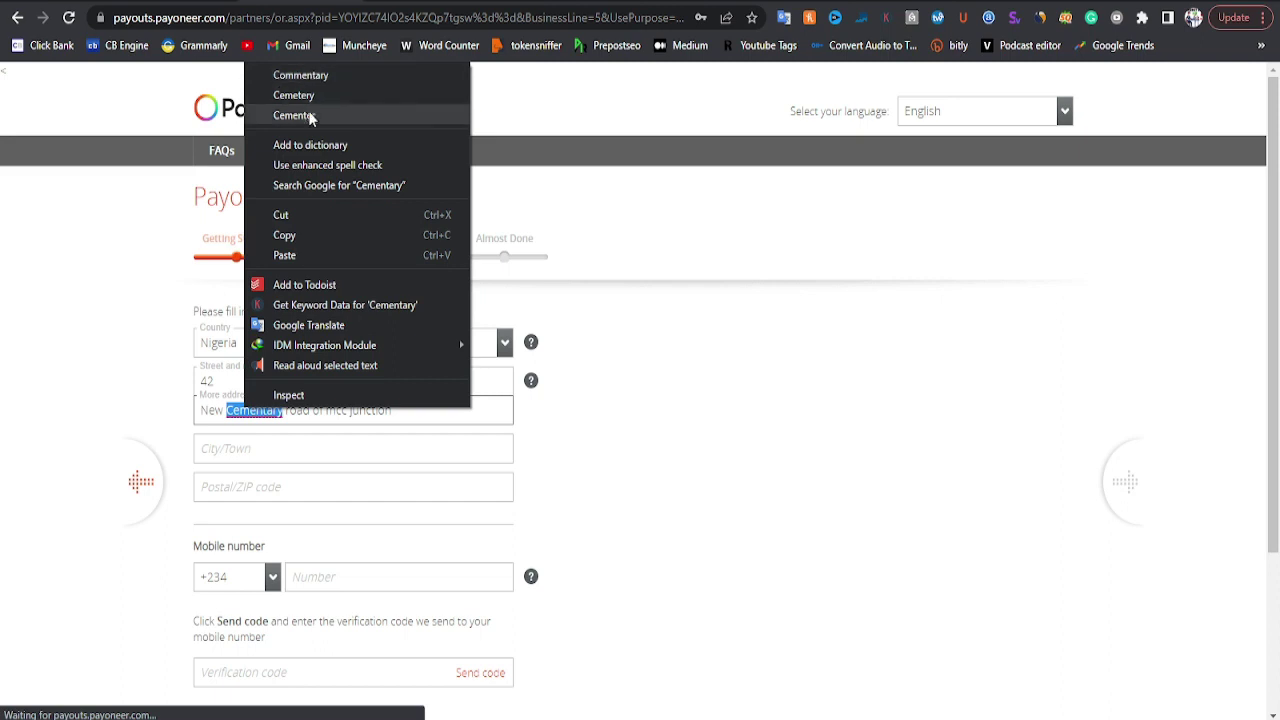
click(226, 478)
click(251, 412)
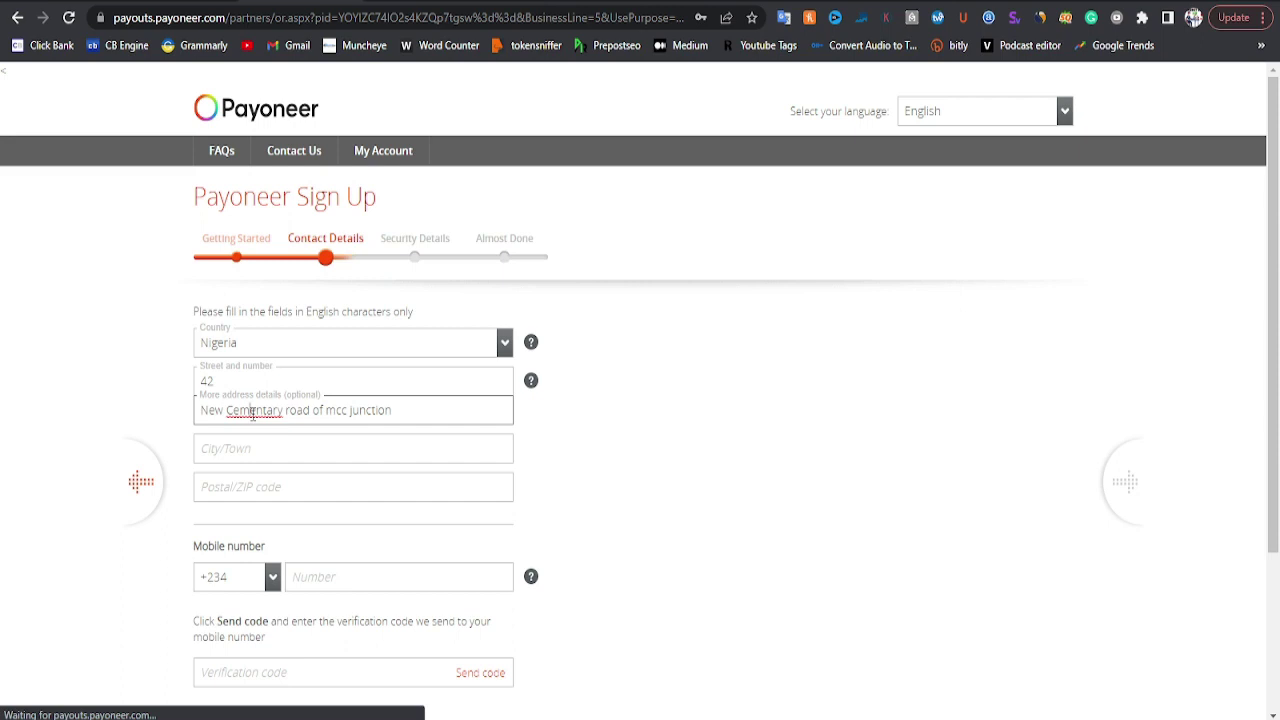
right_click(252, 413)
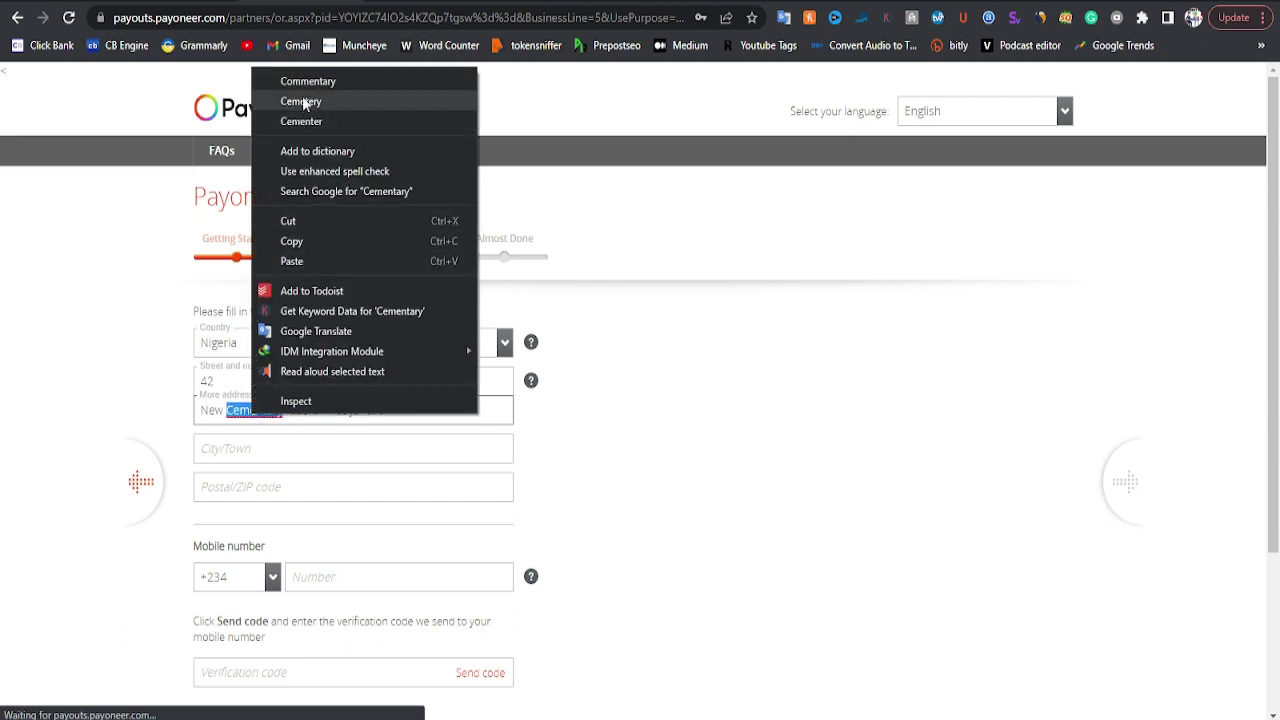
click(302, 96)
click(233, 487)
Change 'of' to 'off' in the address line, then enter the city and postal code.
click(227, 449)
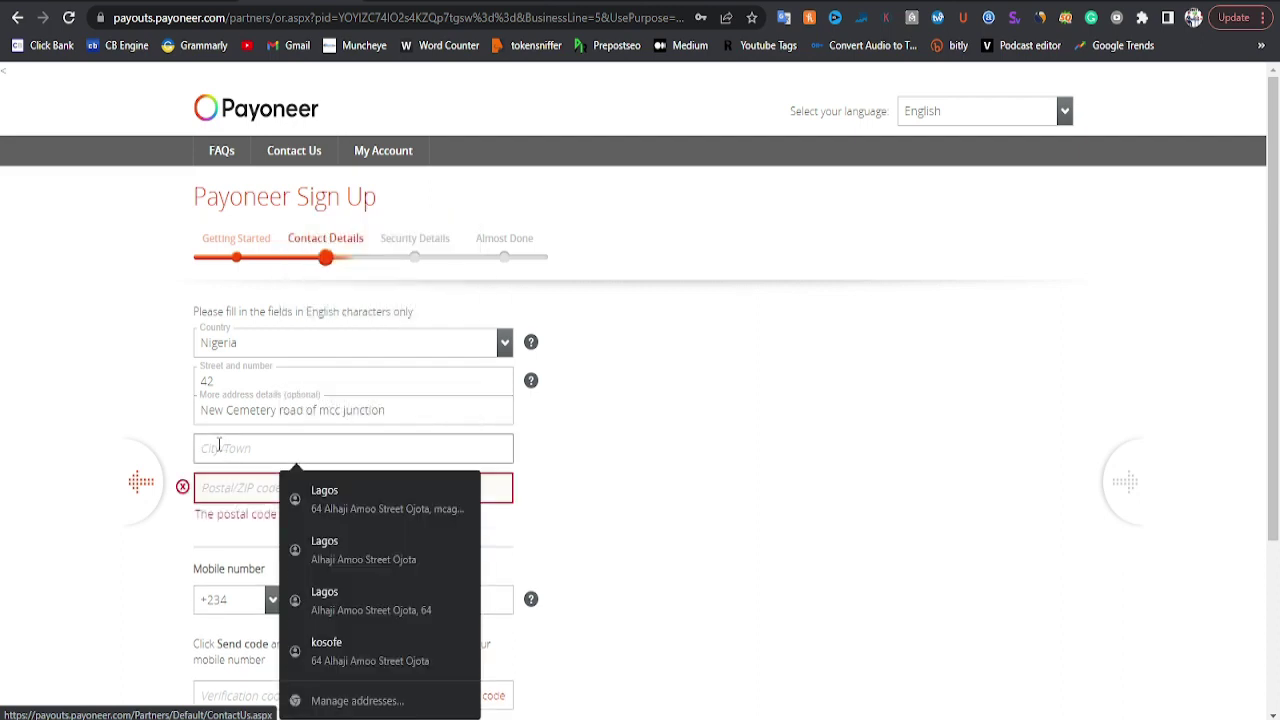
click(316, 410)
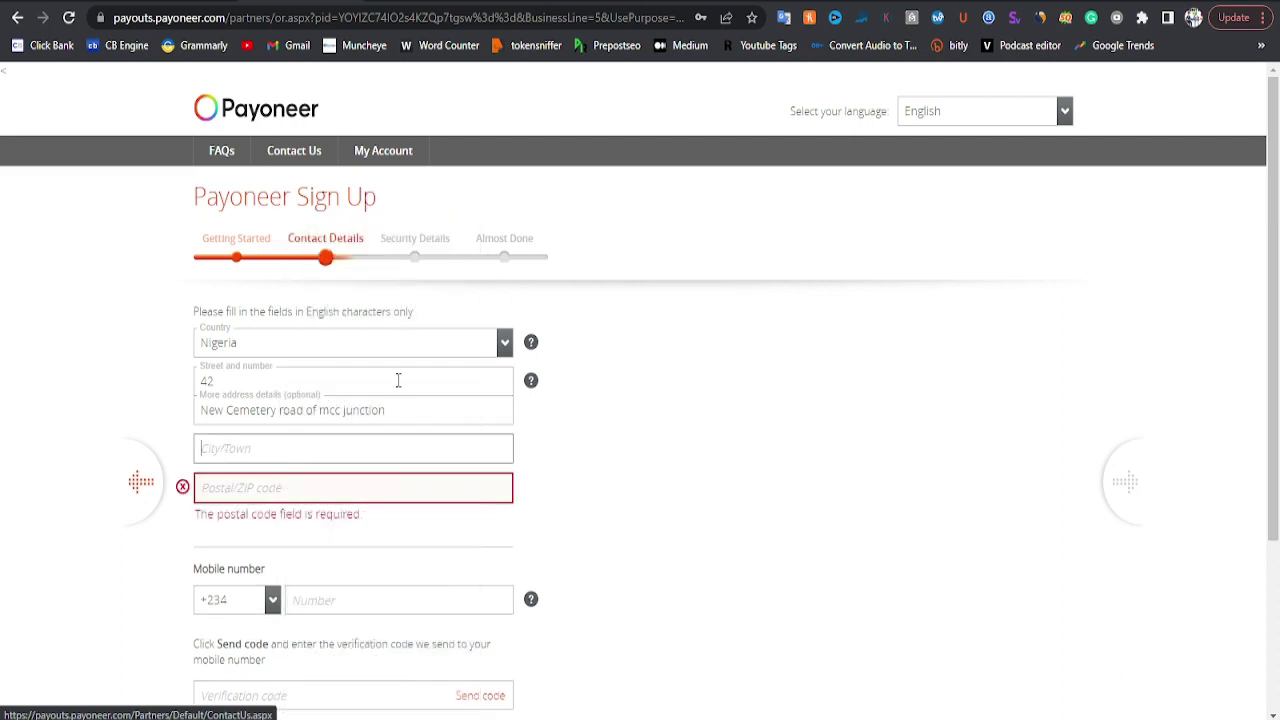
text(f)
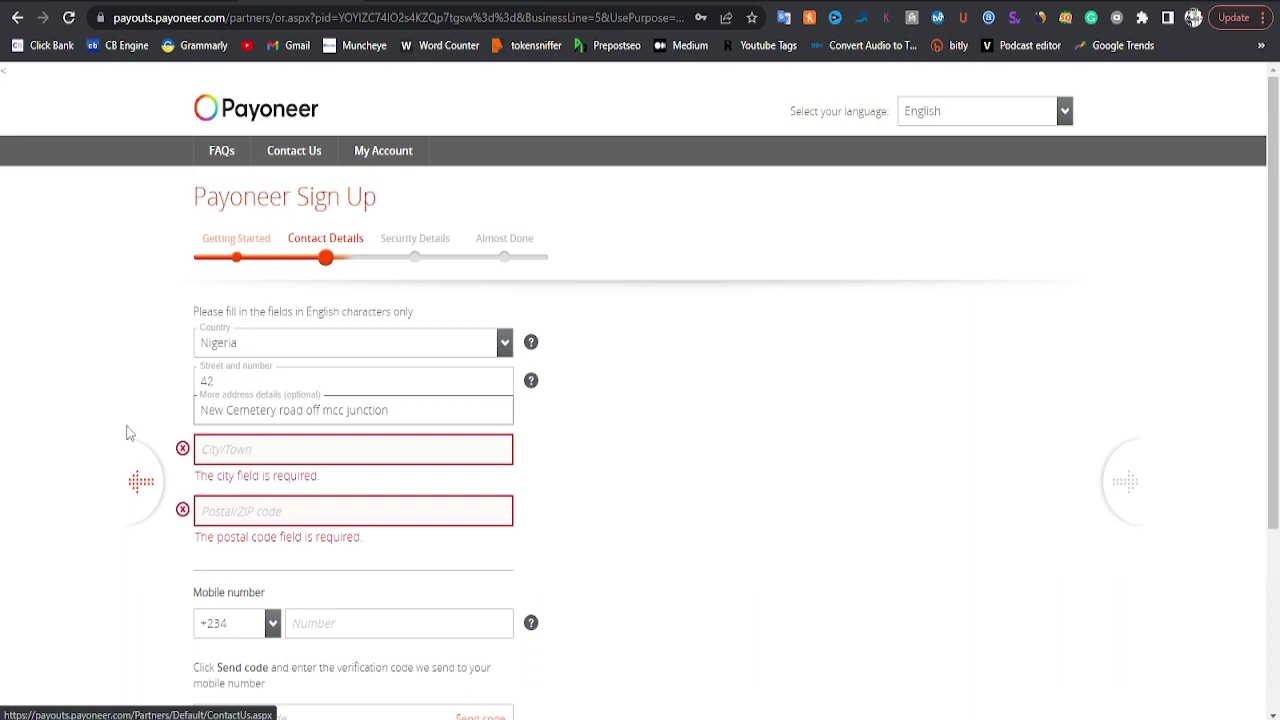
click(248, 454)
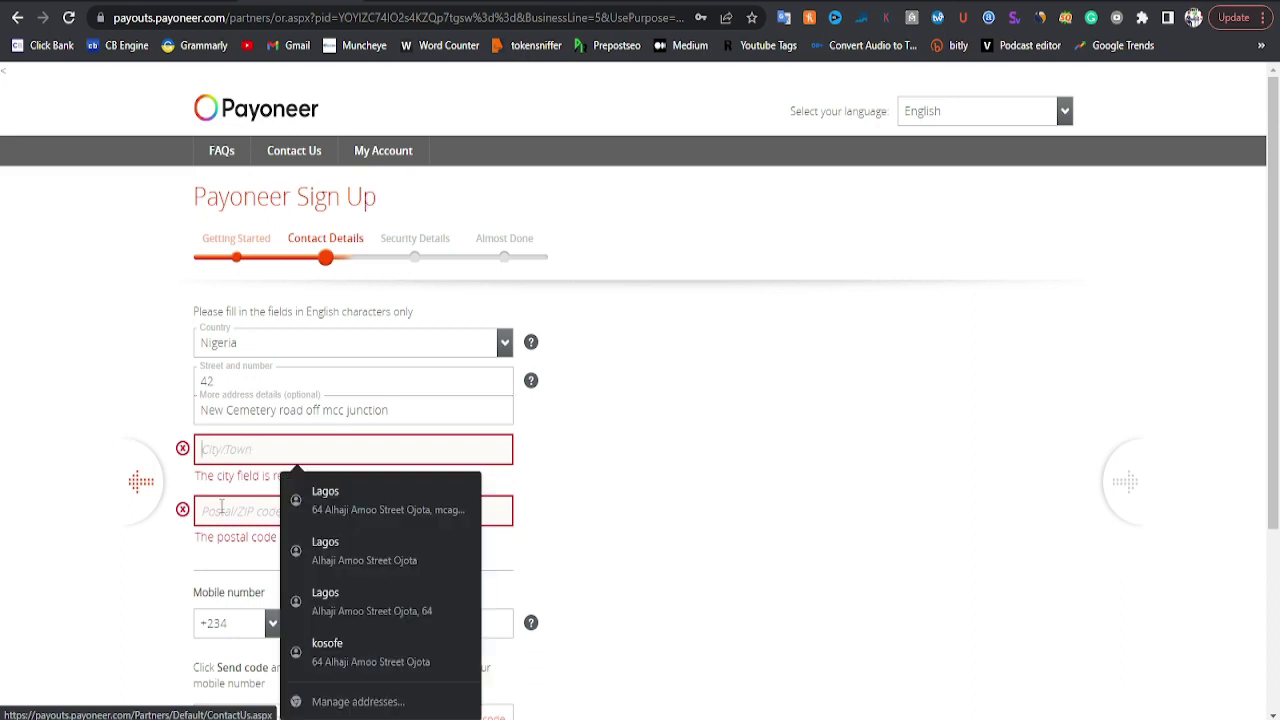
key(Escape)
text(Onitsg)
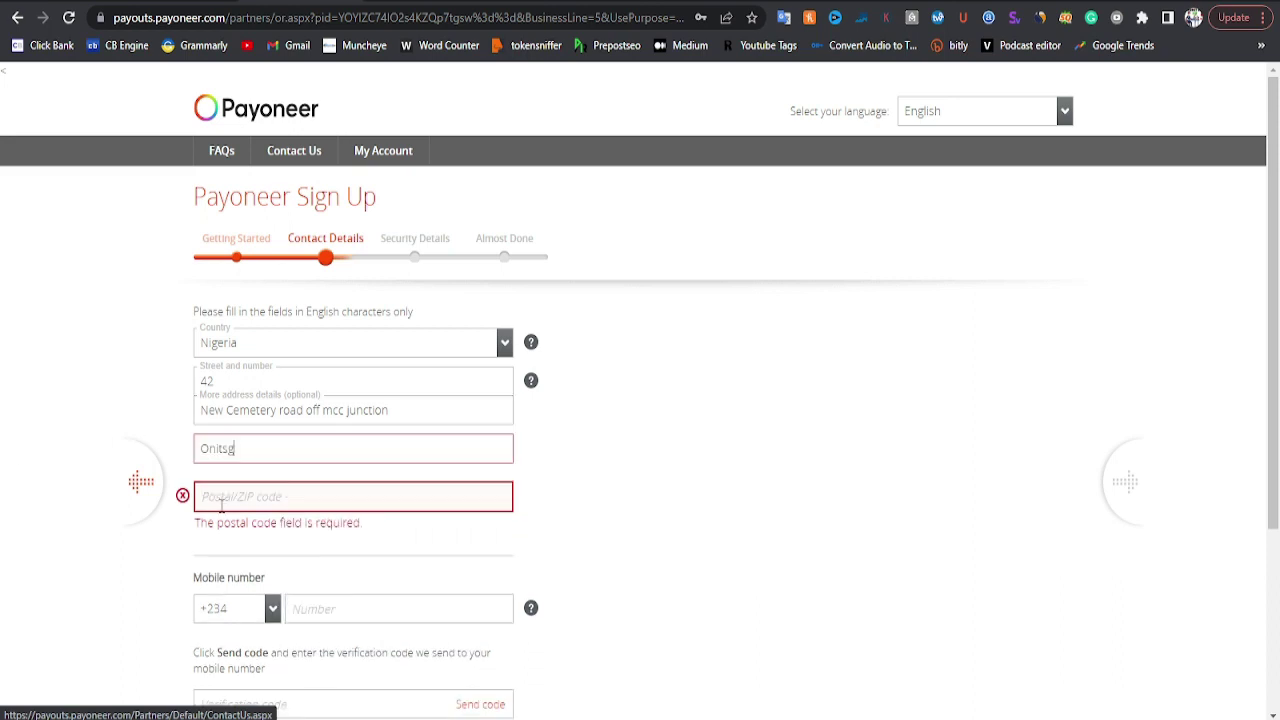
text(h)
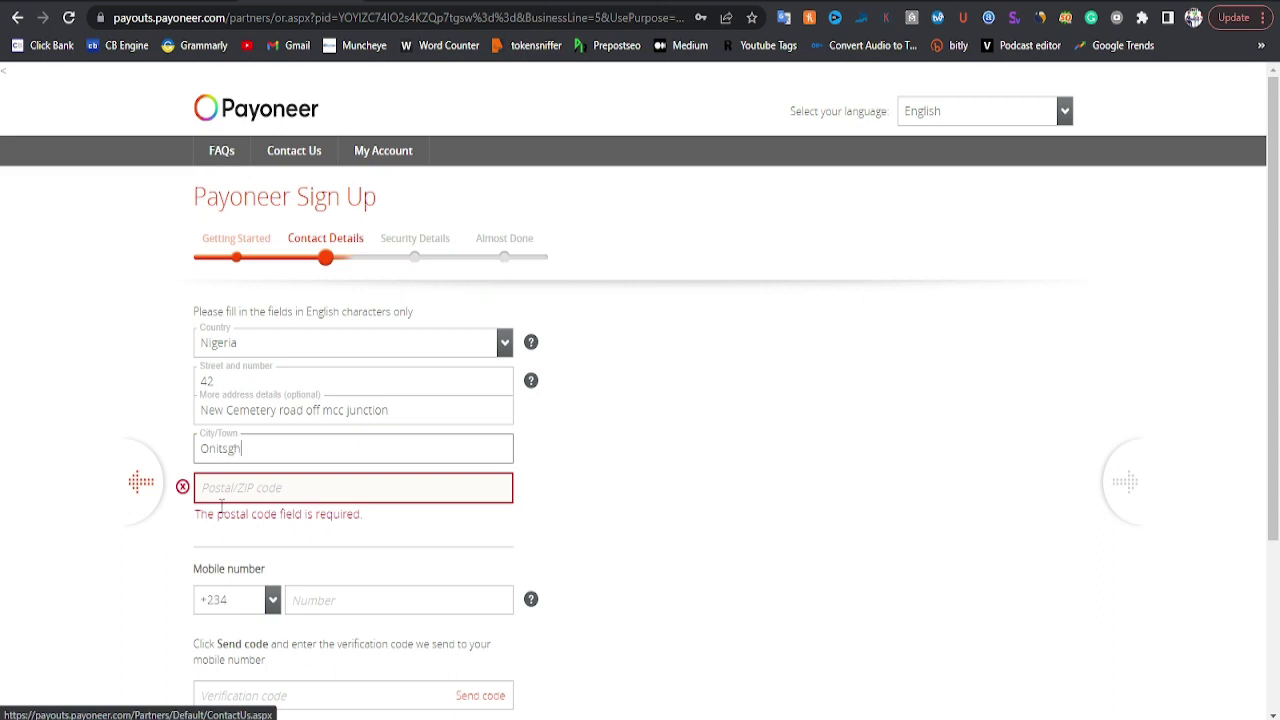
key(BackSpace)
text(ha)
click(219, 490)
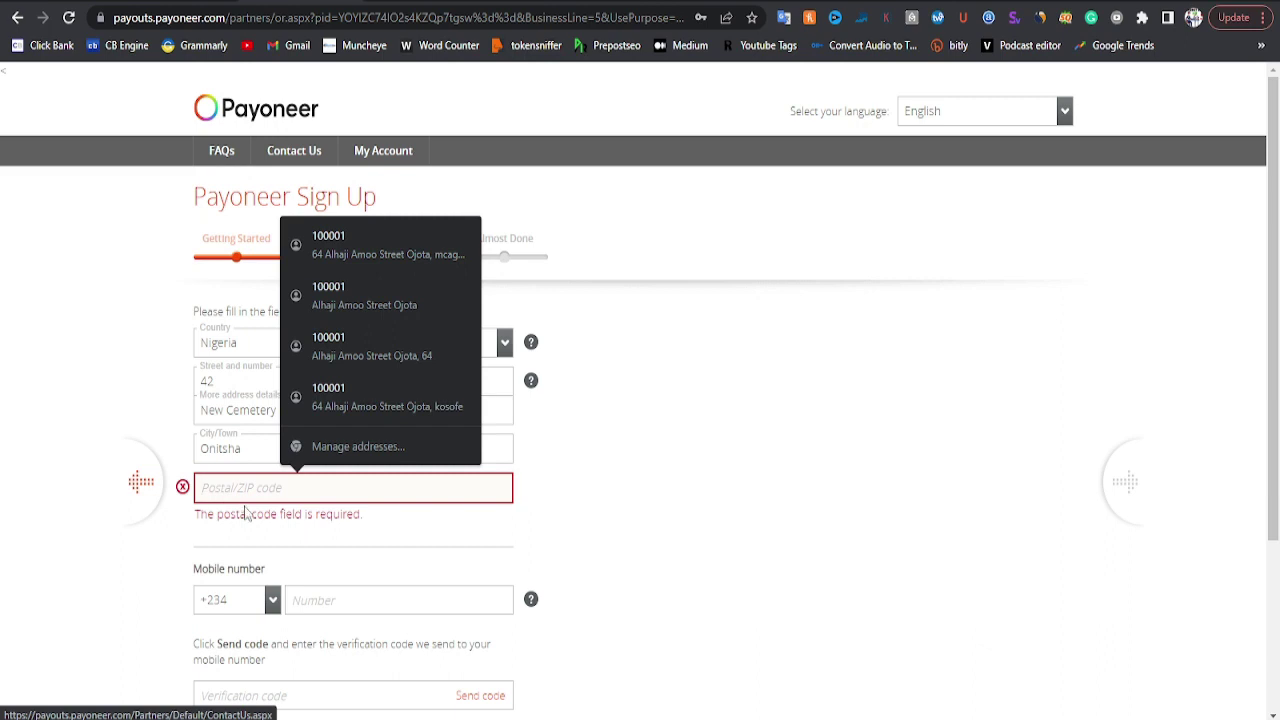
text(42)
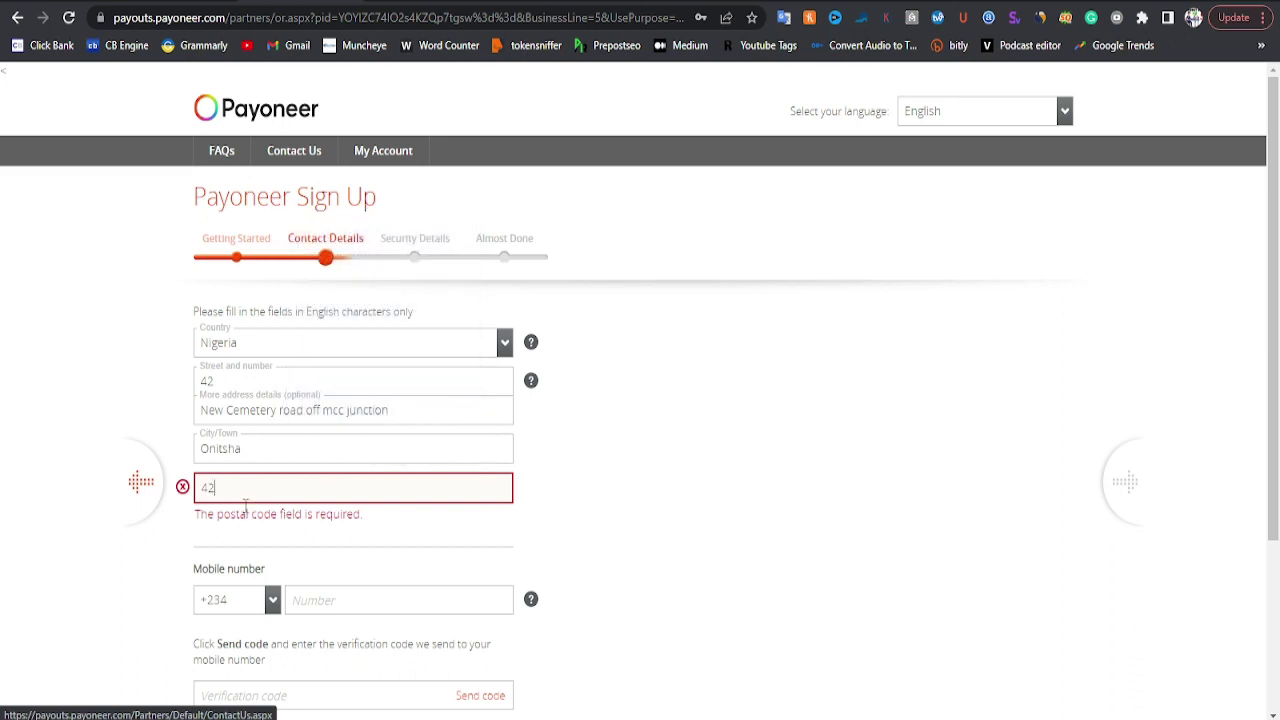
text(0232)
Enter the applicant's mobile number after +234, retyping it correctly after a mistake.
click(309, 603)
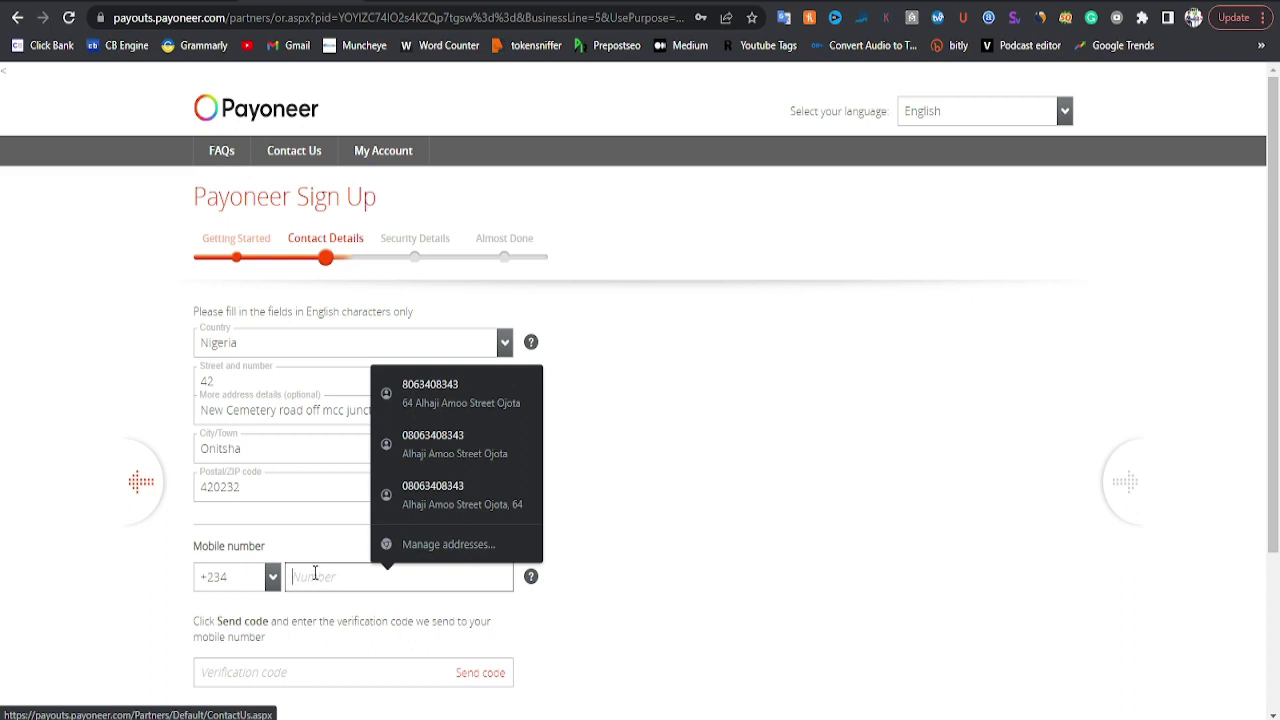
text(09)
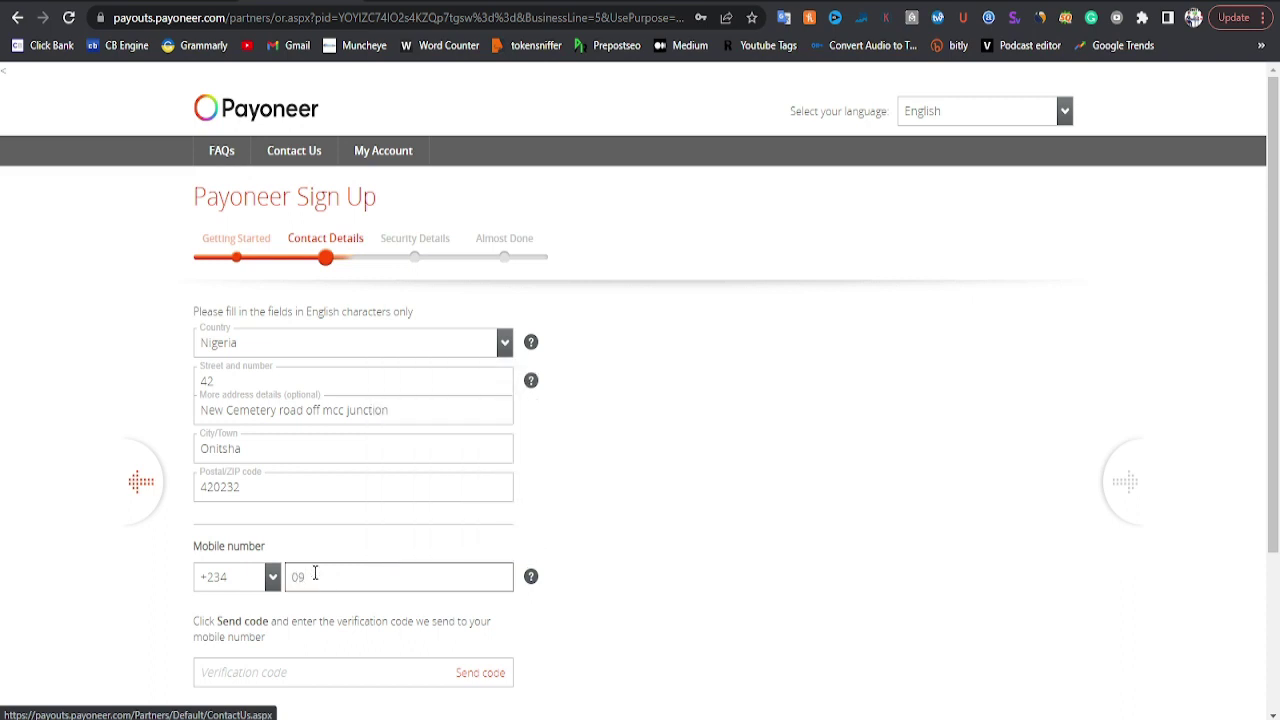
text(03714)
key(BackSpace)
key(BackSpace)
key(BackSpace)
key(BackSpace)
key(BackSpace)
key(BackSpace)
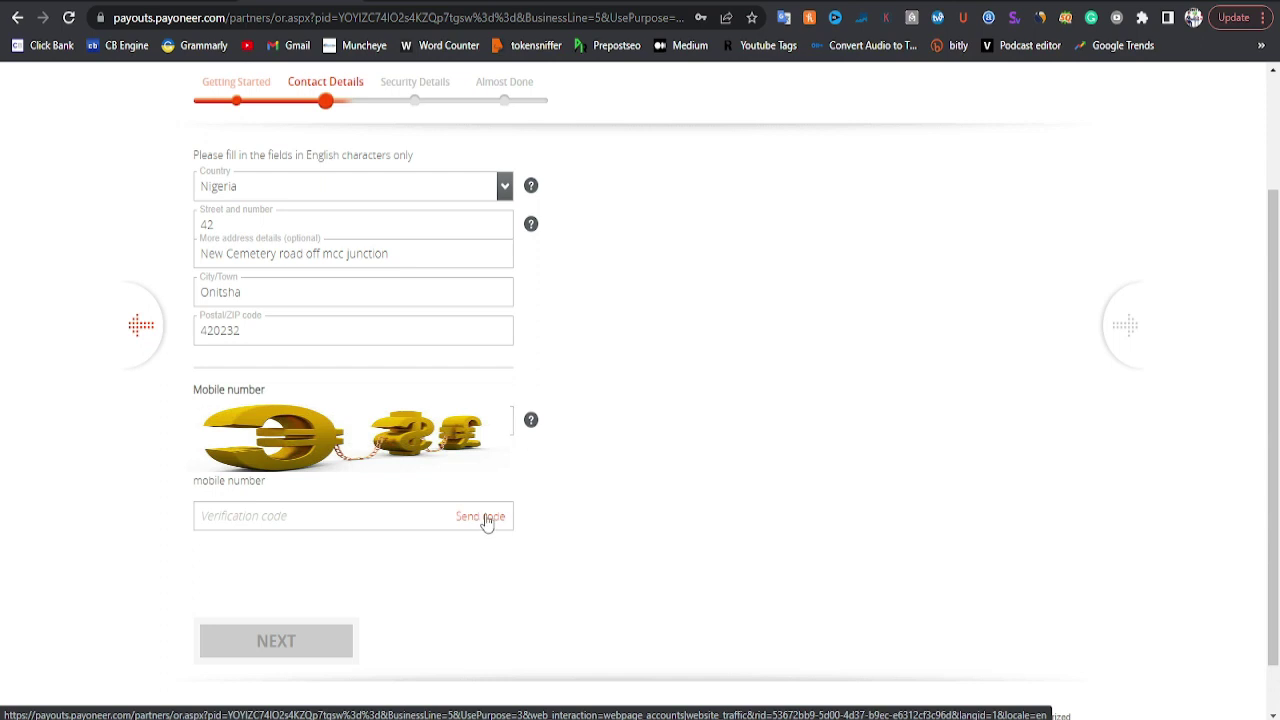
Request an SMS code, enter the received verification code, and submit the contact details.
click(481, 517)
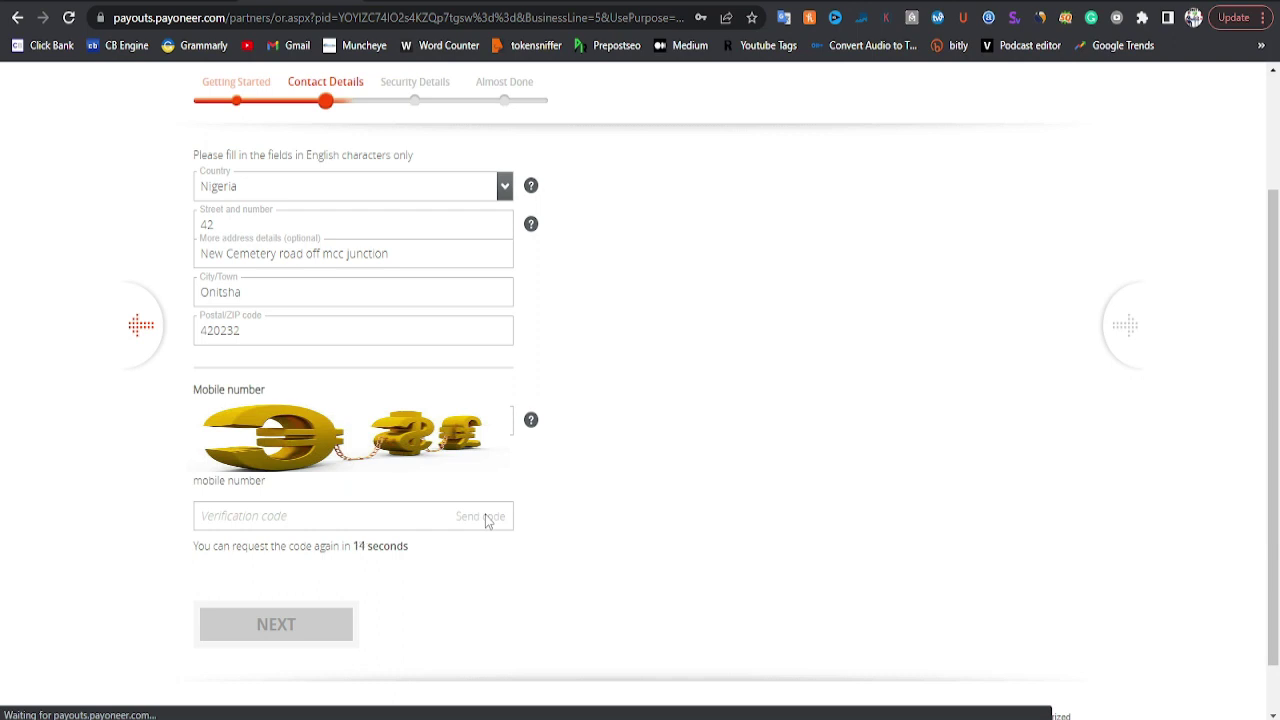
click(256, 520)
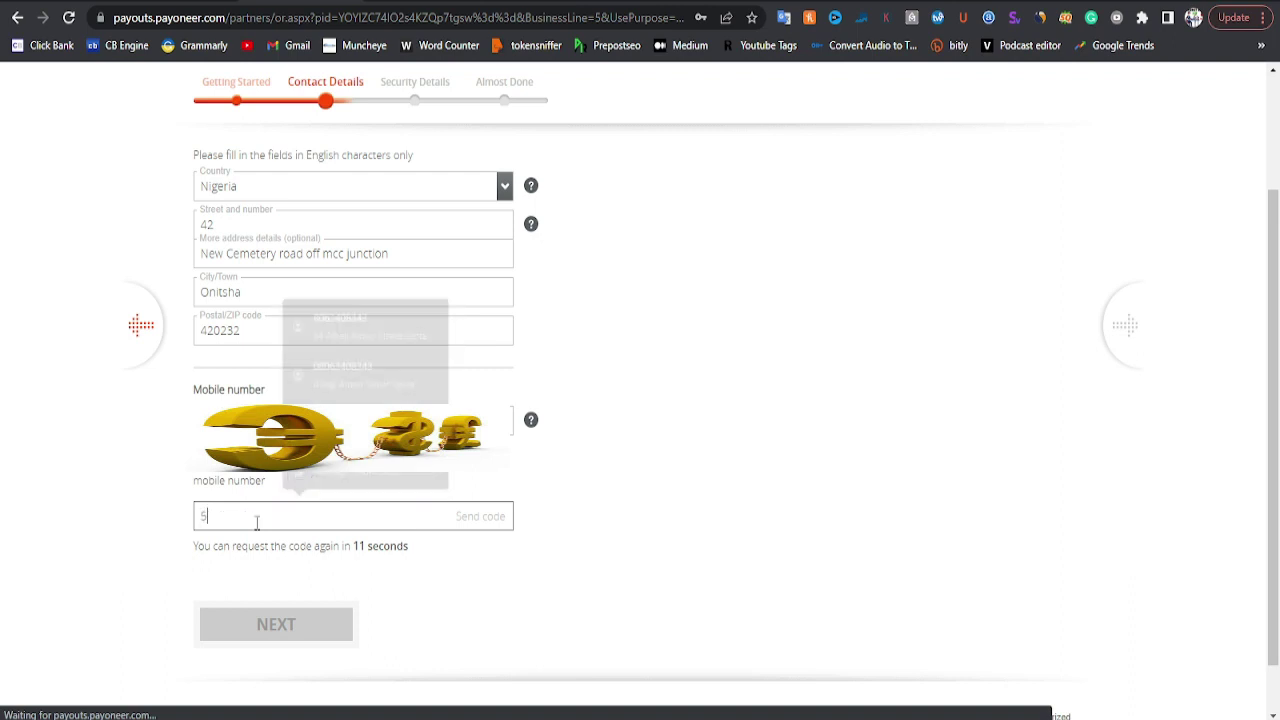
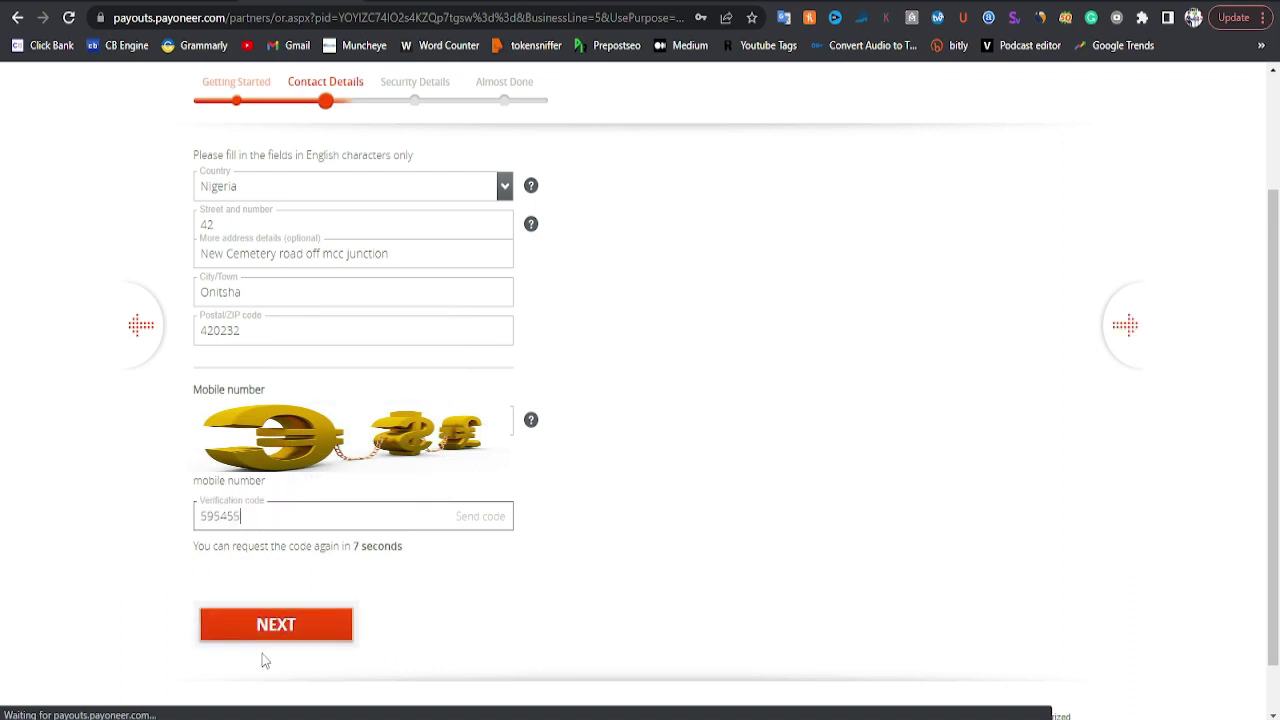
click(309, 624)
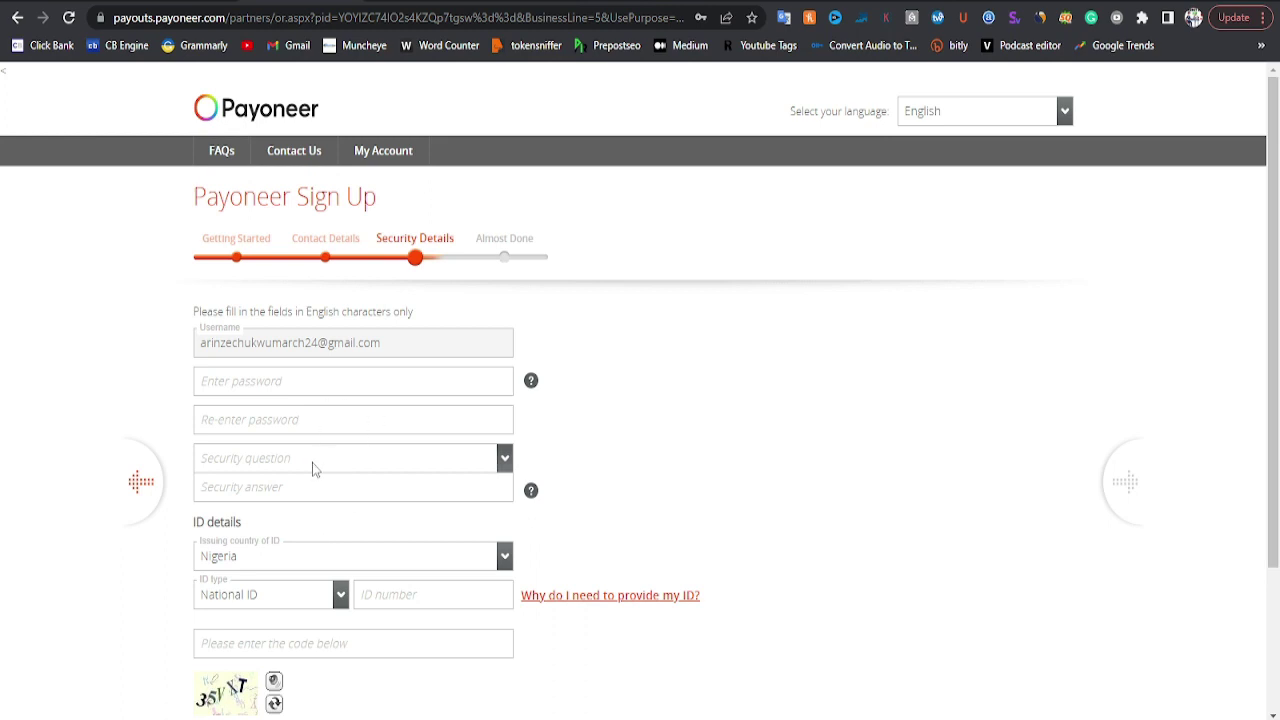
Begin filling in the account password on the Security Details step.
click(294, 383)
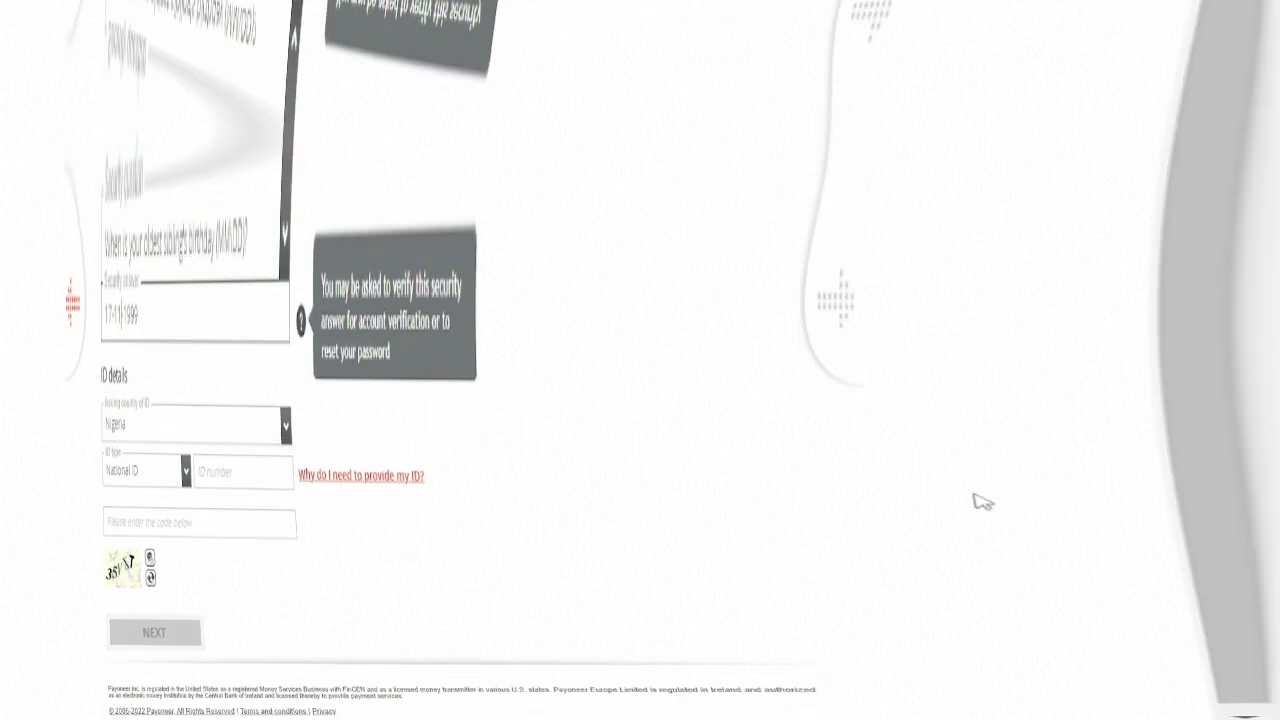
Choose Passport as the ID type and enter the passport number.
click(186, 471)
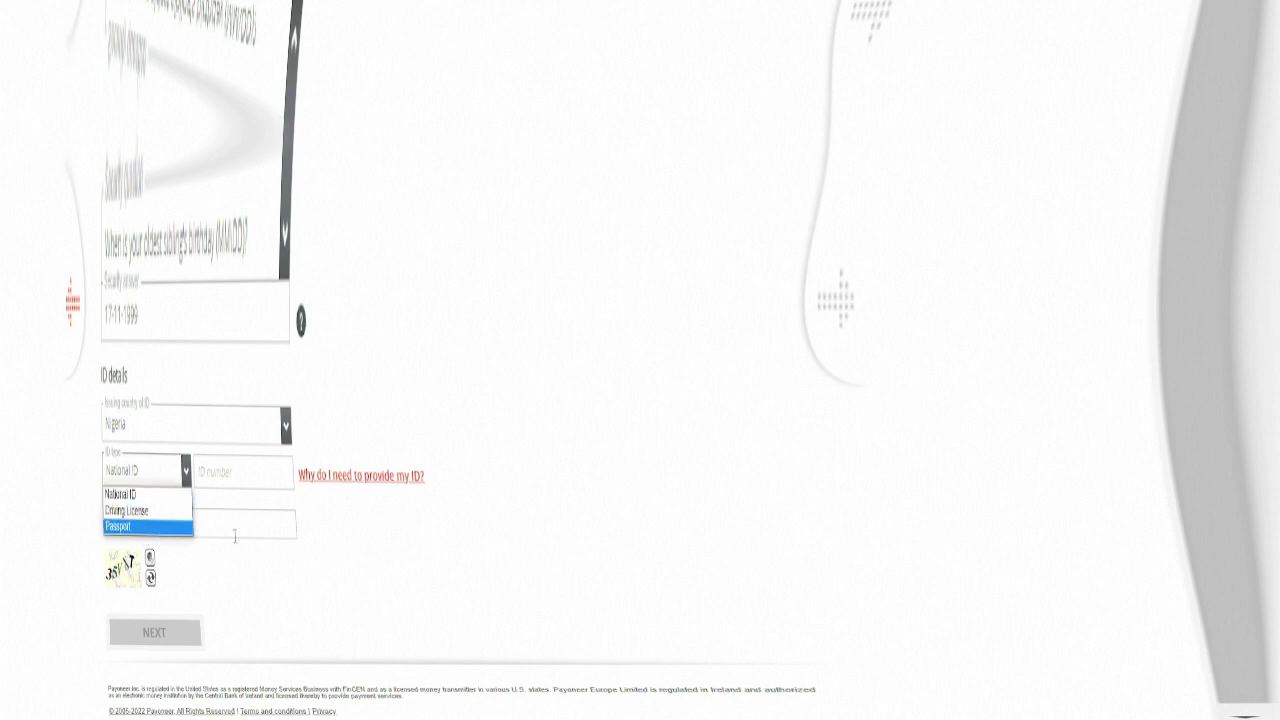
click(158, 525)
click(212, 471)
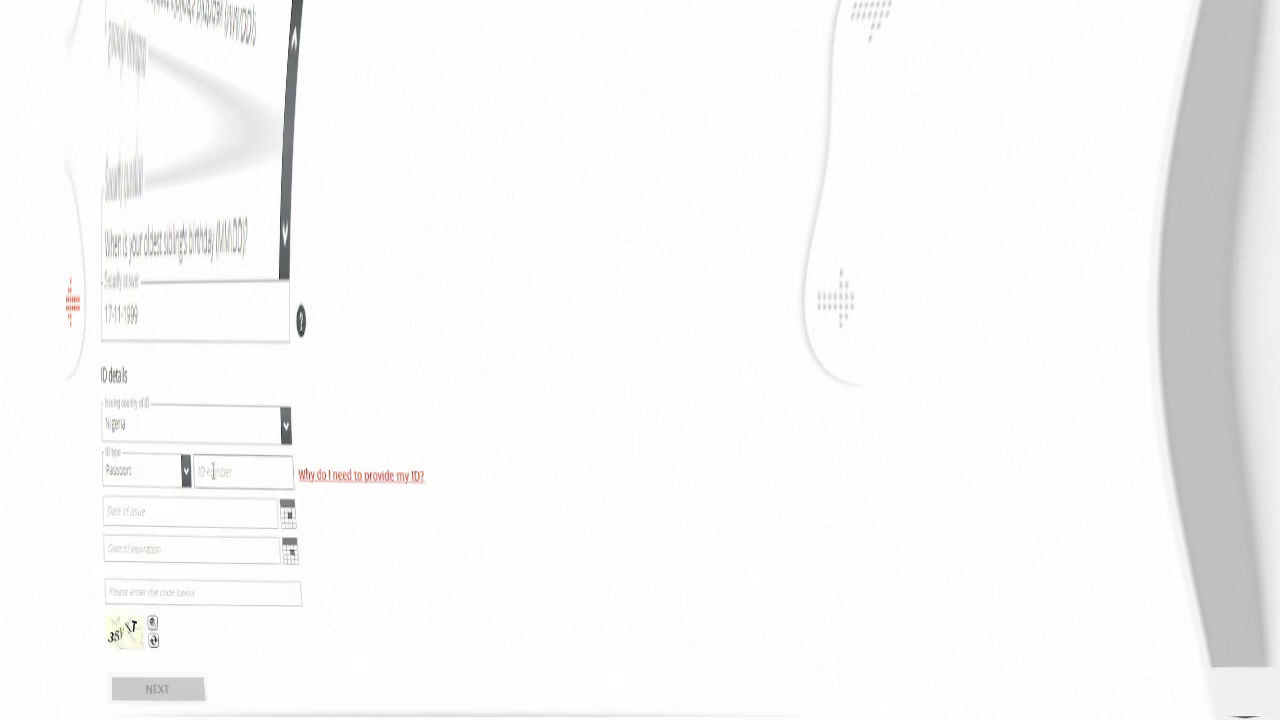
Set the ID issue date to 01/17/2019 and expiration date to 01/16/2024.
click(135, 510)
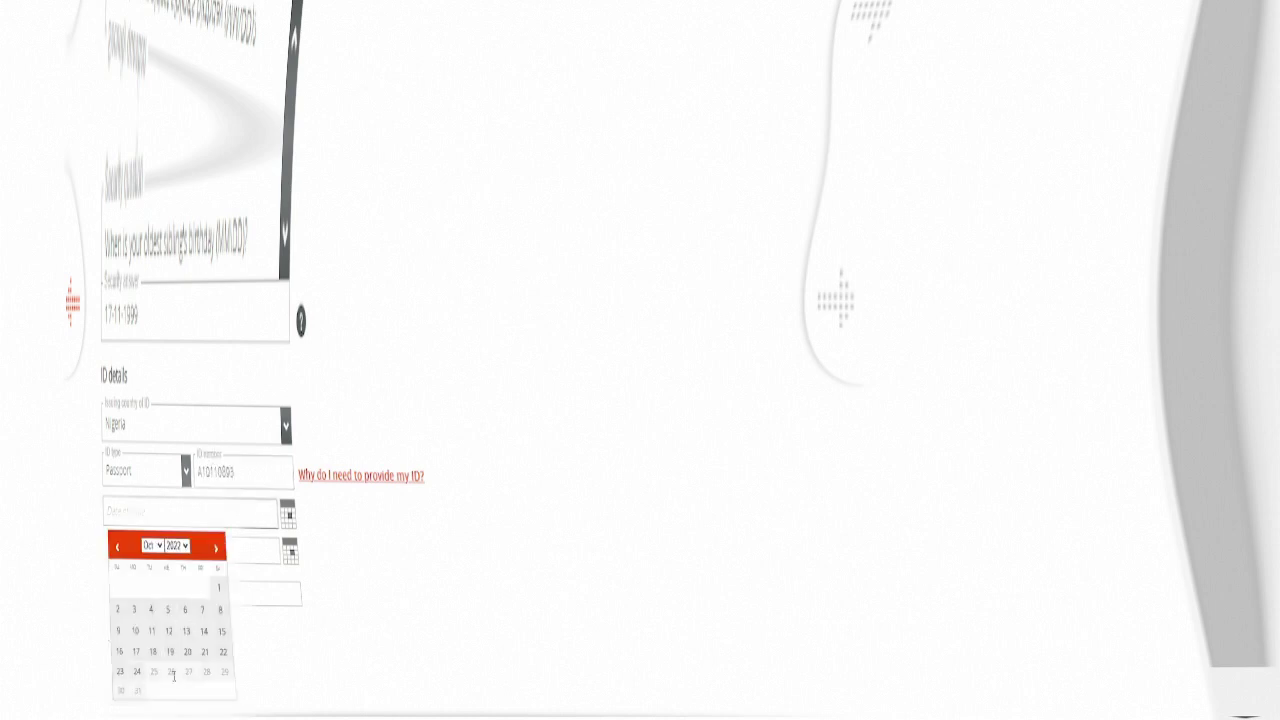
click(152, 545)
click(160, 553)
click(187, 651)
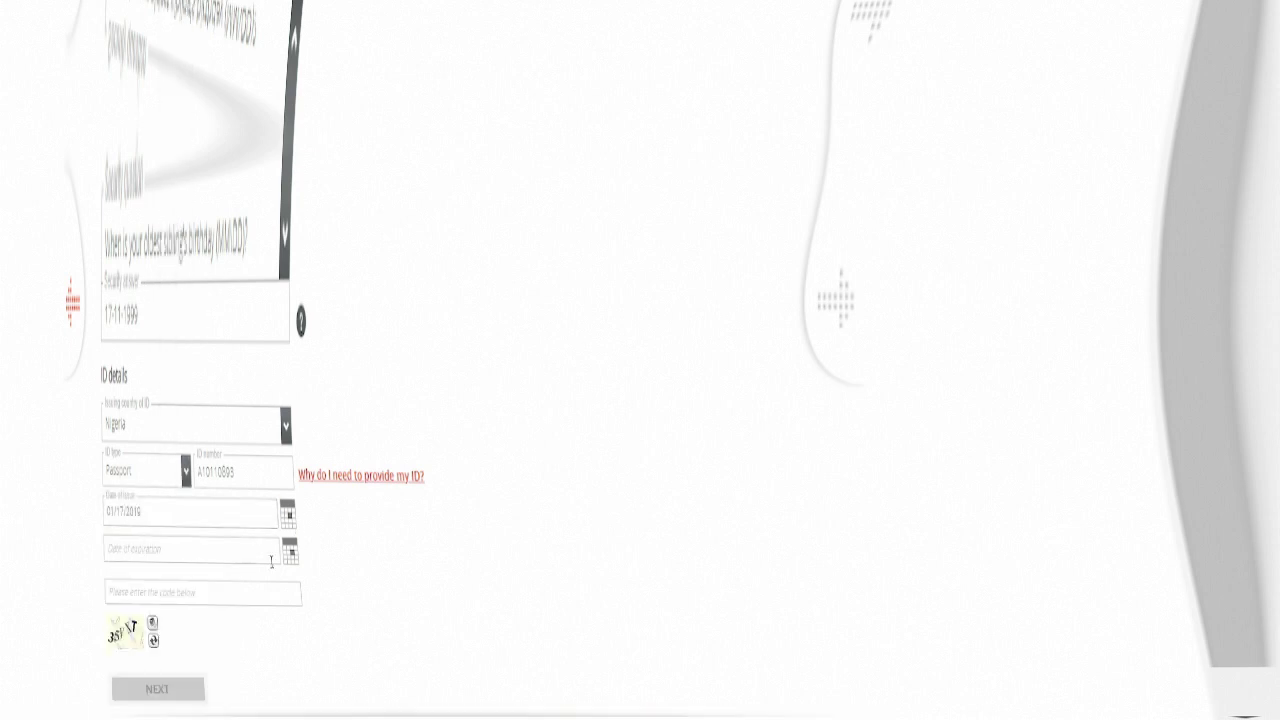
click(289, 551)
click(145, 437)
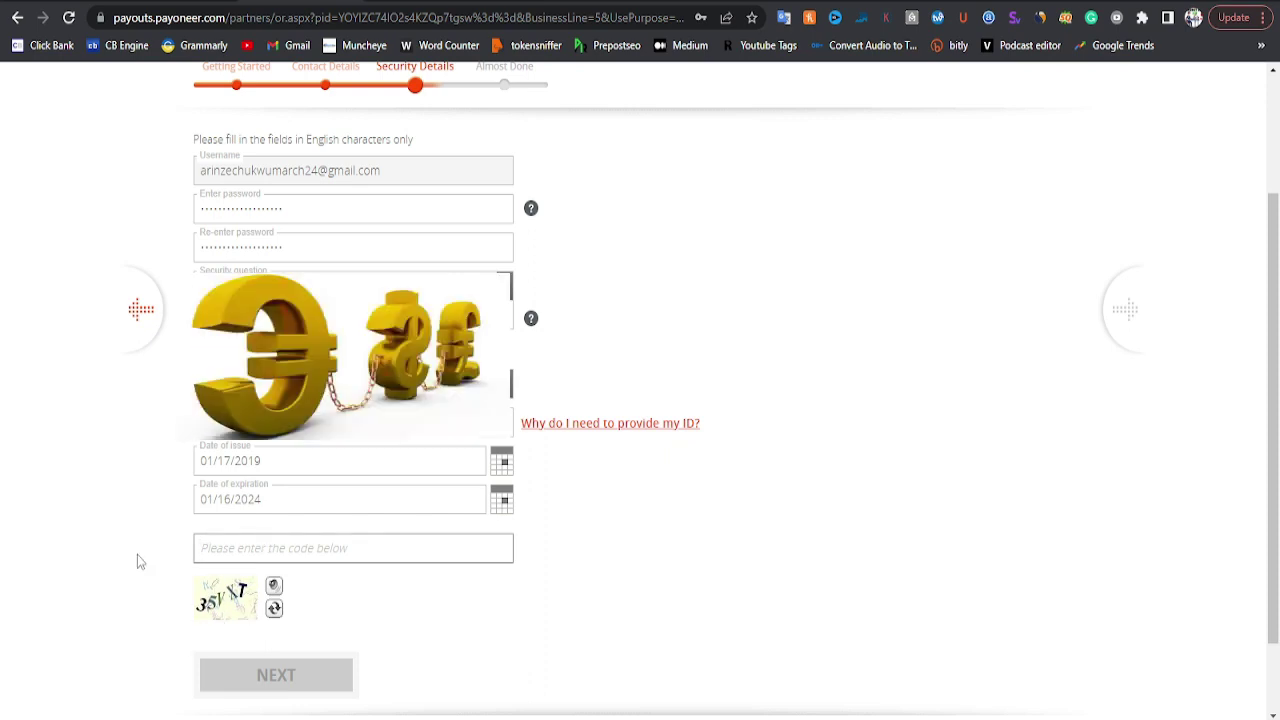
Enter the pictured security code and submit the Security Details step.
text(35VXT)
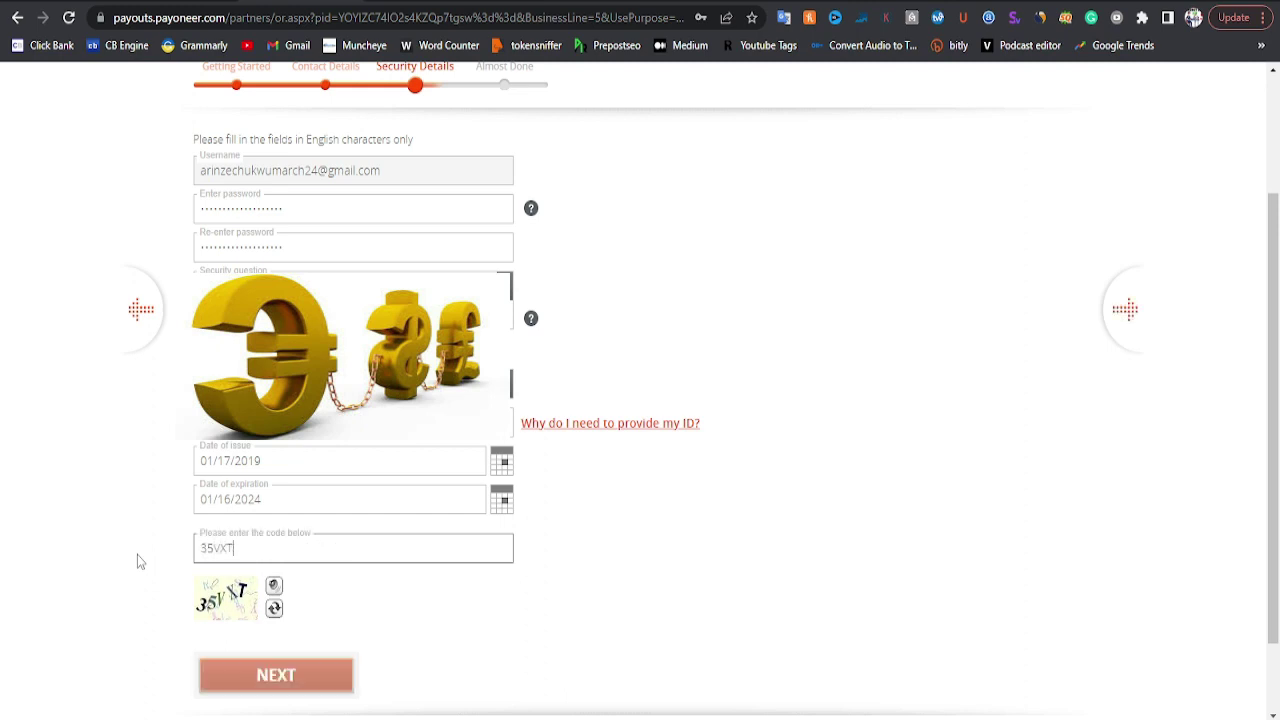
click(268, 668)
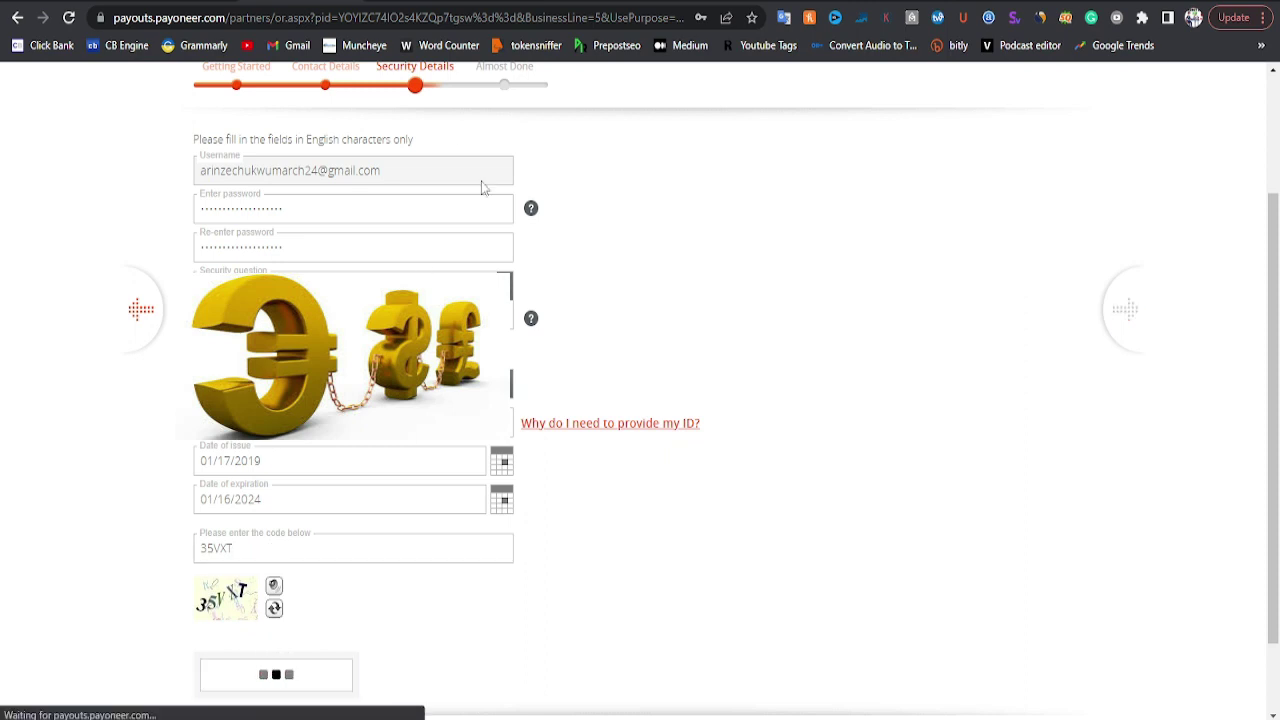
scroll(476, 183, up, 2)
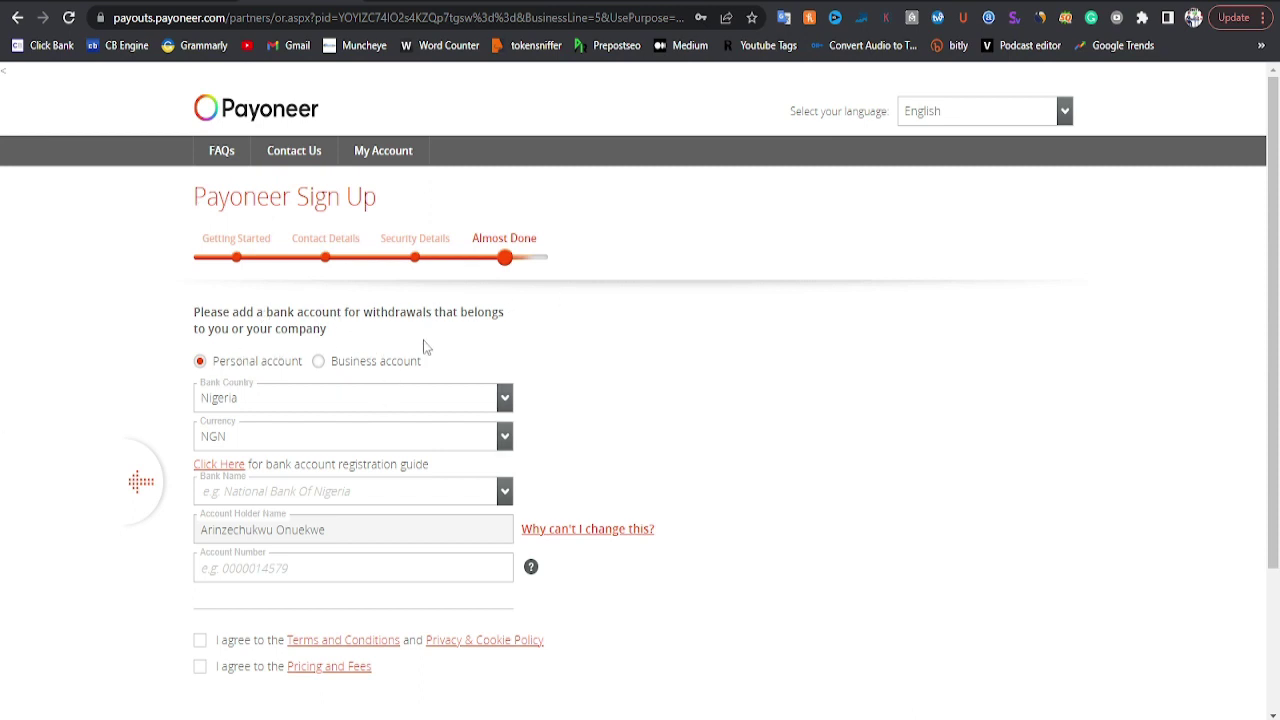
Keep NGN as the bank account currency on the Almost Done step.
scroll(1276, 320, down, 1)
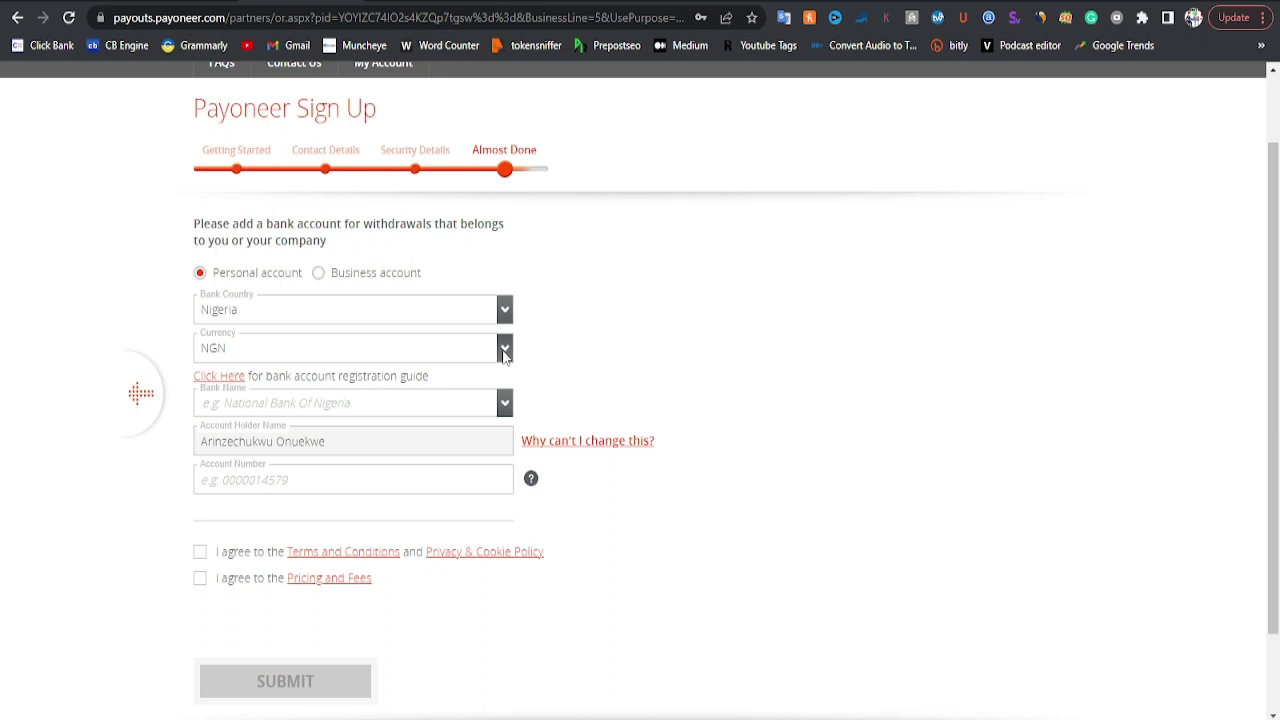
click(505, 352)
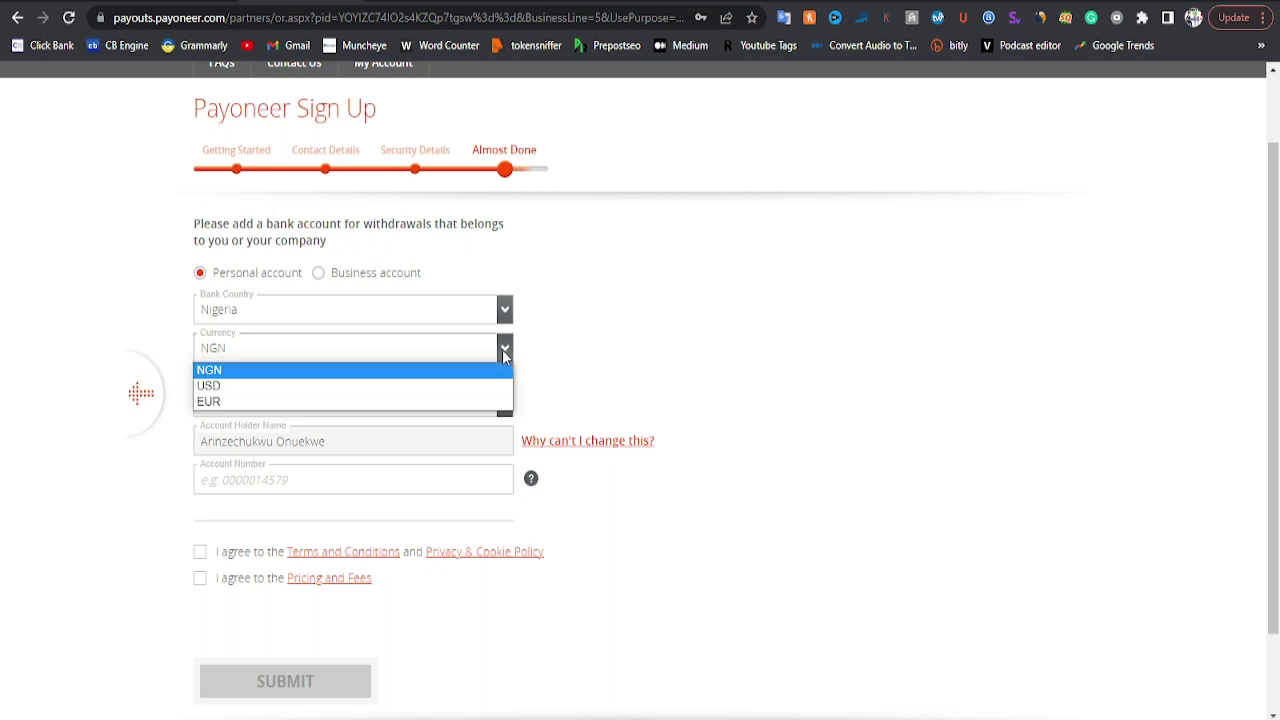
click(505, 356)
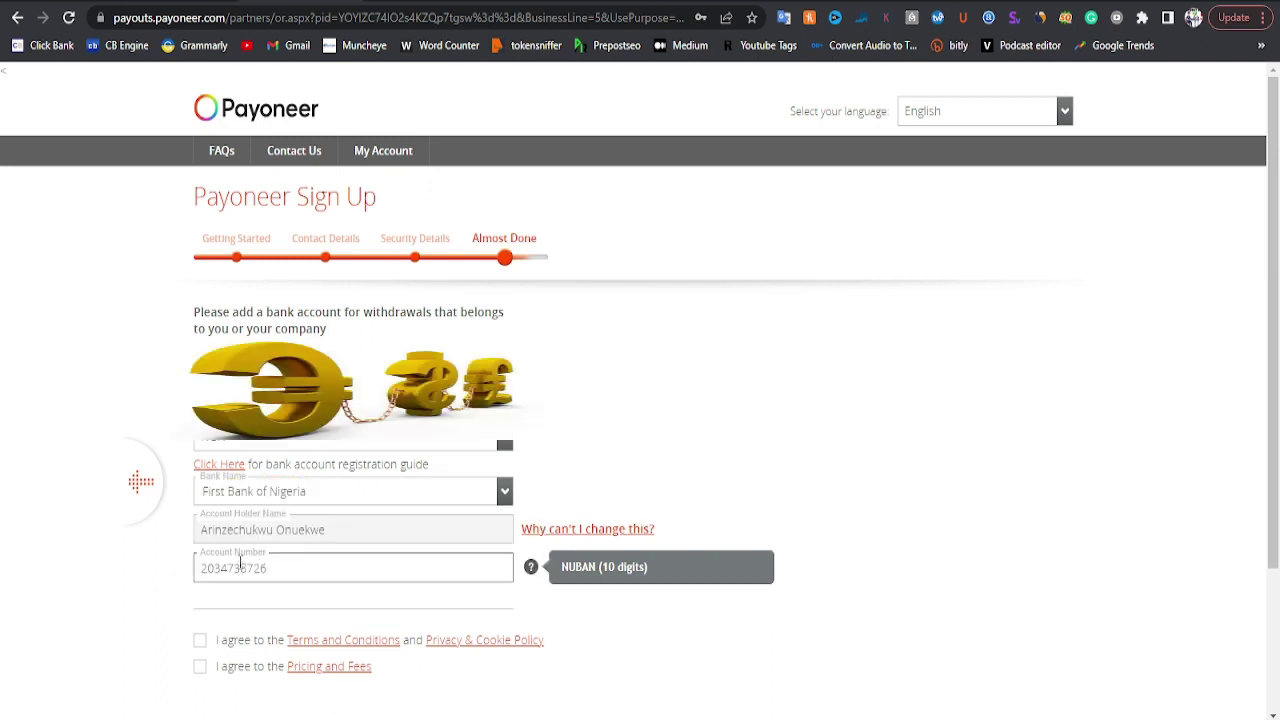
scroll(275, 530, down, 2)
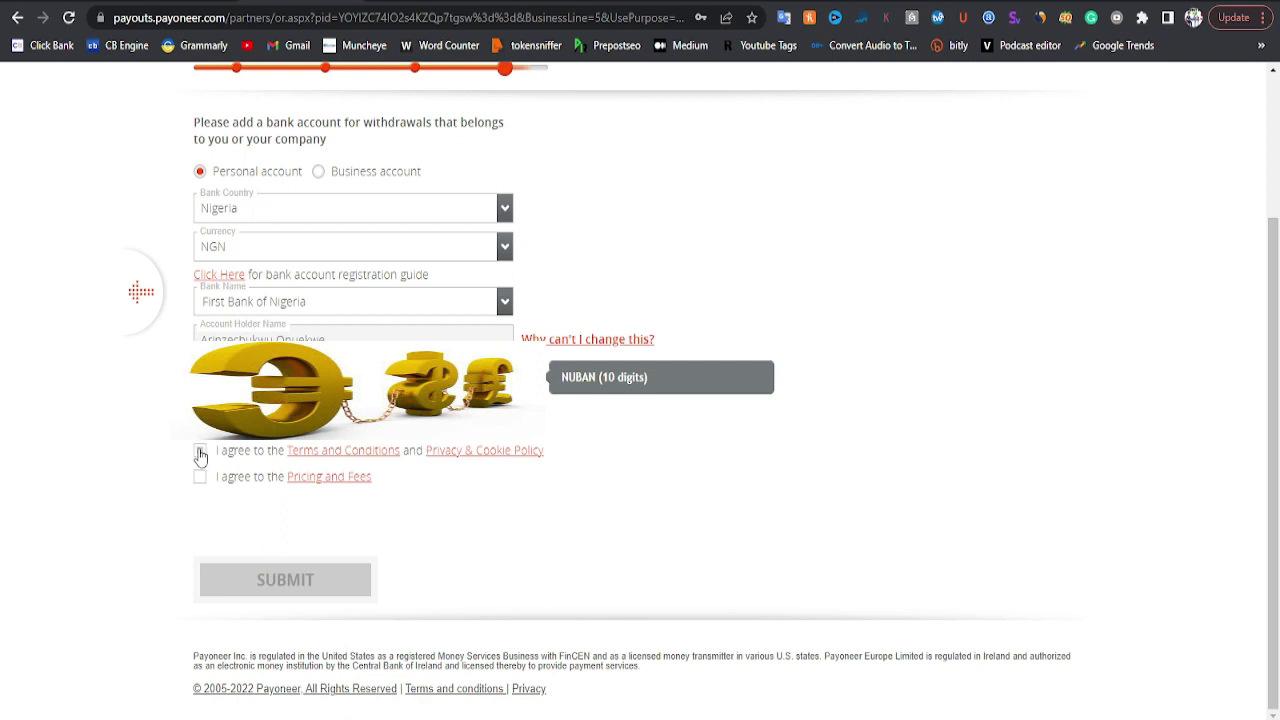
Accept the terms and privacy policy and the pricing and fees, then submit the application.
click(200, 452)
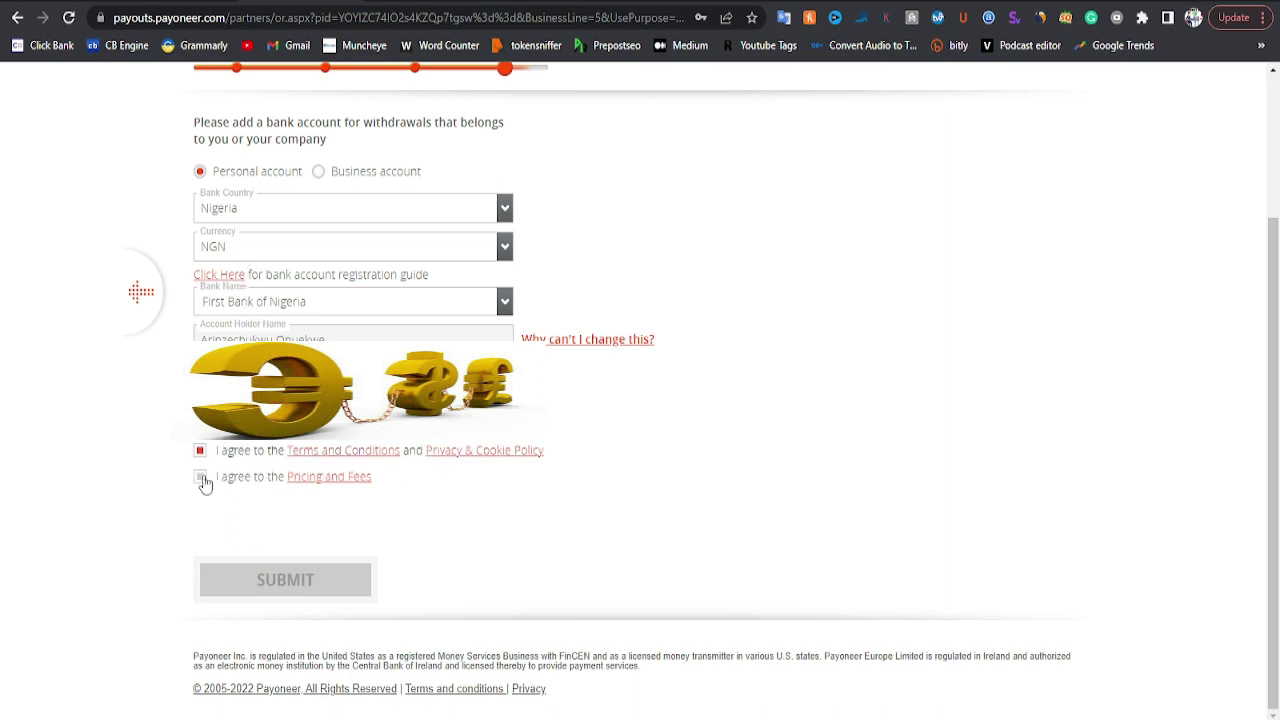
click(202, 479)
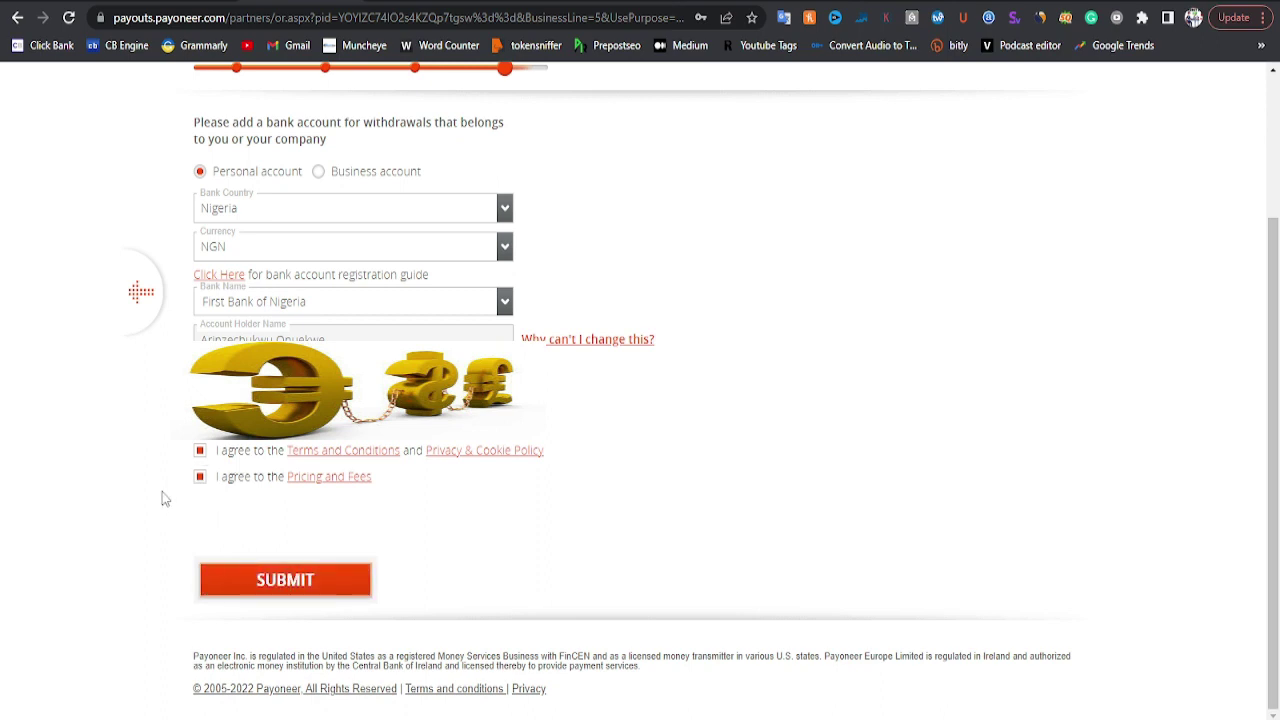
click(312, 578)
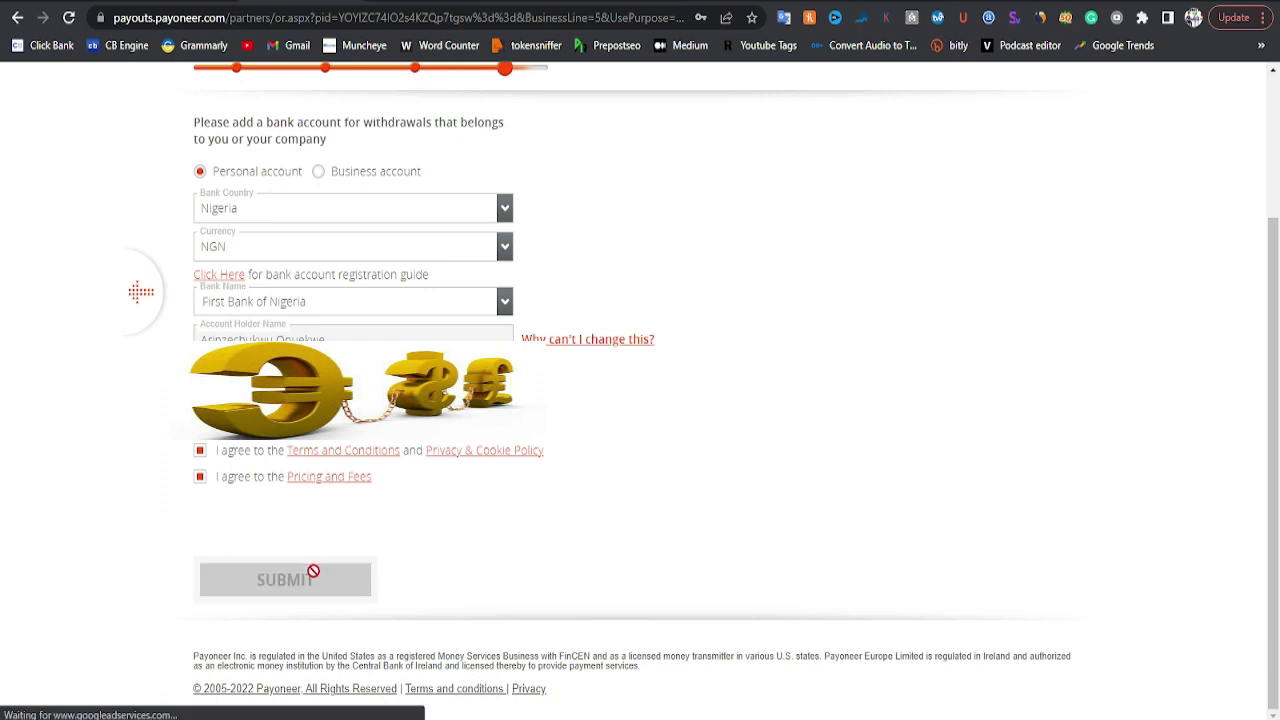
scroll(313, 579, up, 3)
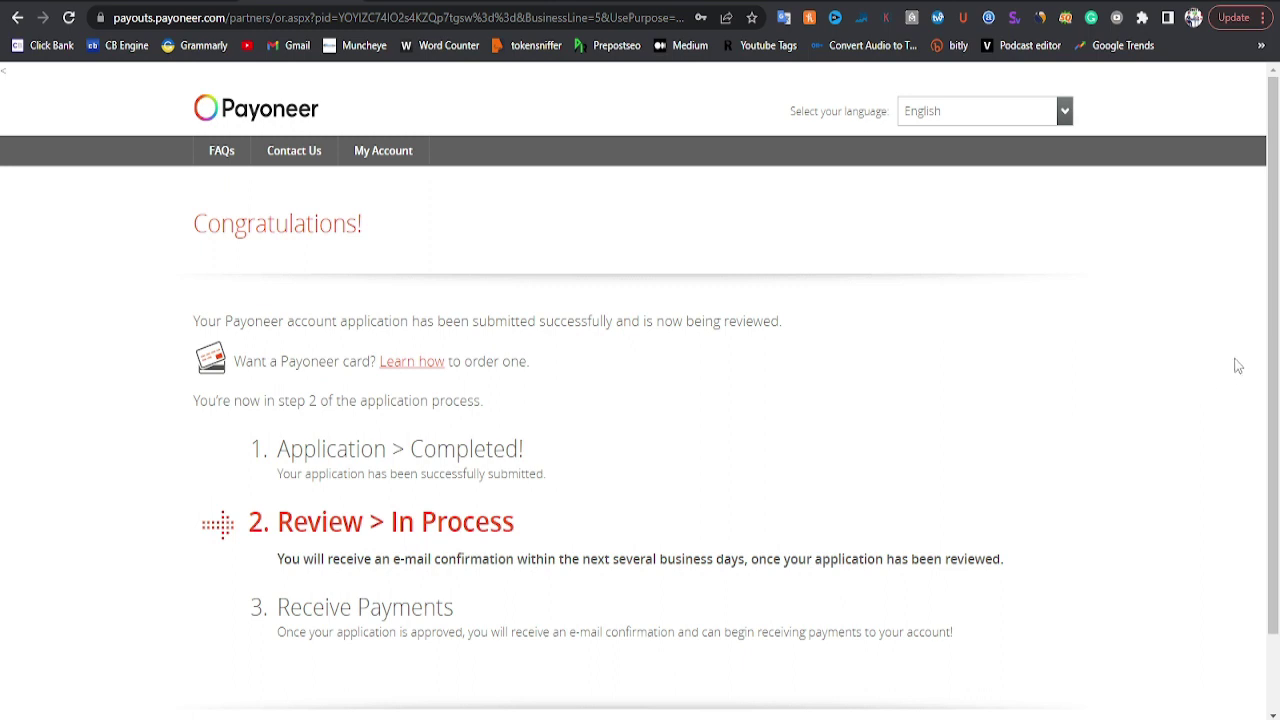
Move from the Congratulations confirmation page to the payoneer.com homepage.
drag(1277, 330, 1278, 392)
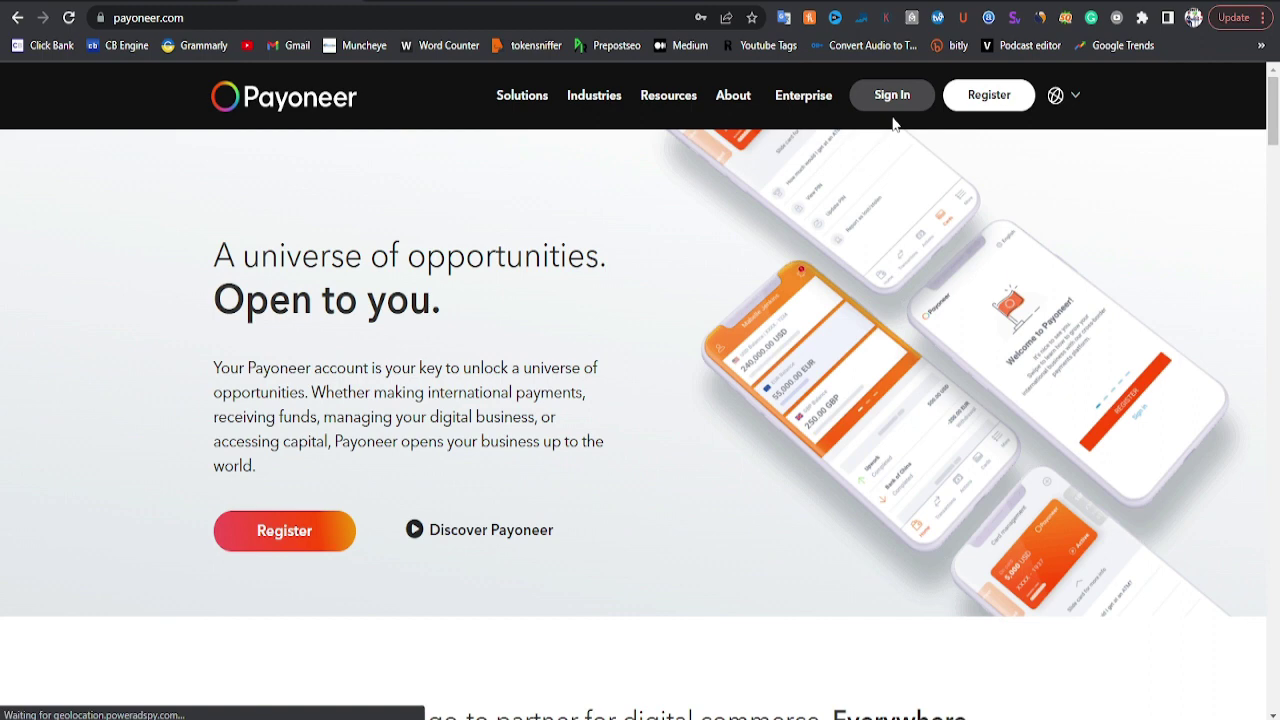
Sign in to the Payoneer account from the payoneer.com homepage.
click(887, 103)
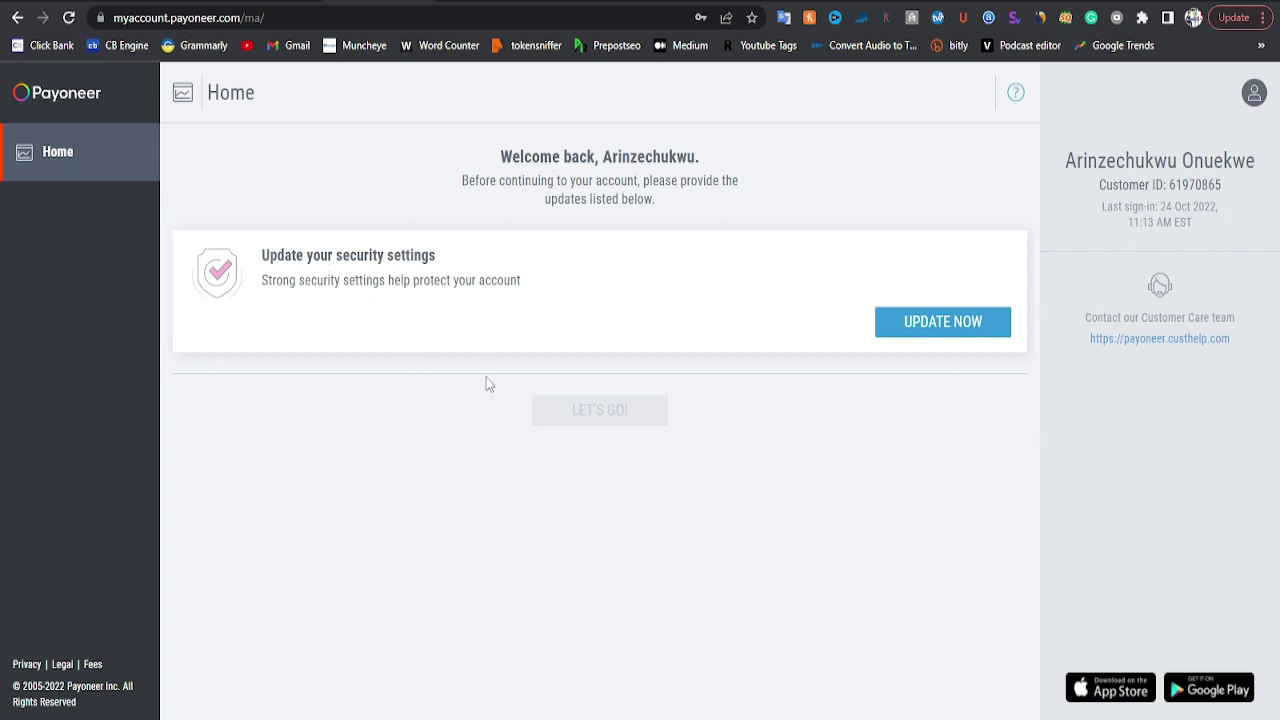
Start the security settings update, request the security questions change, and enter the SMS verification code.
click(943, 324)
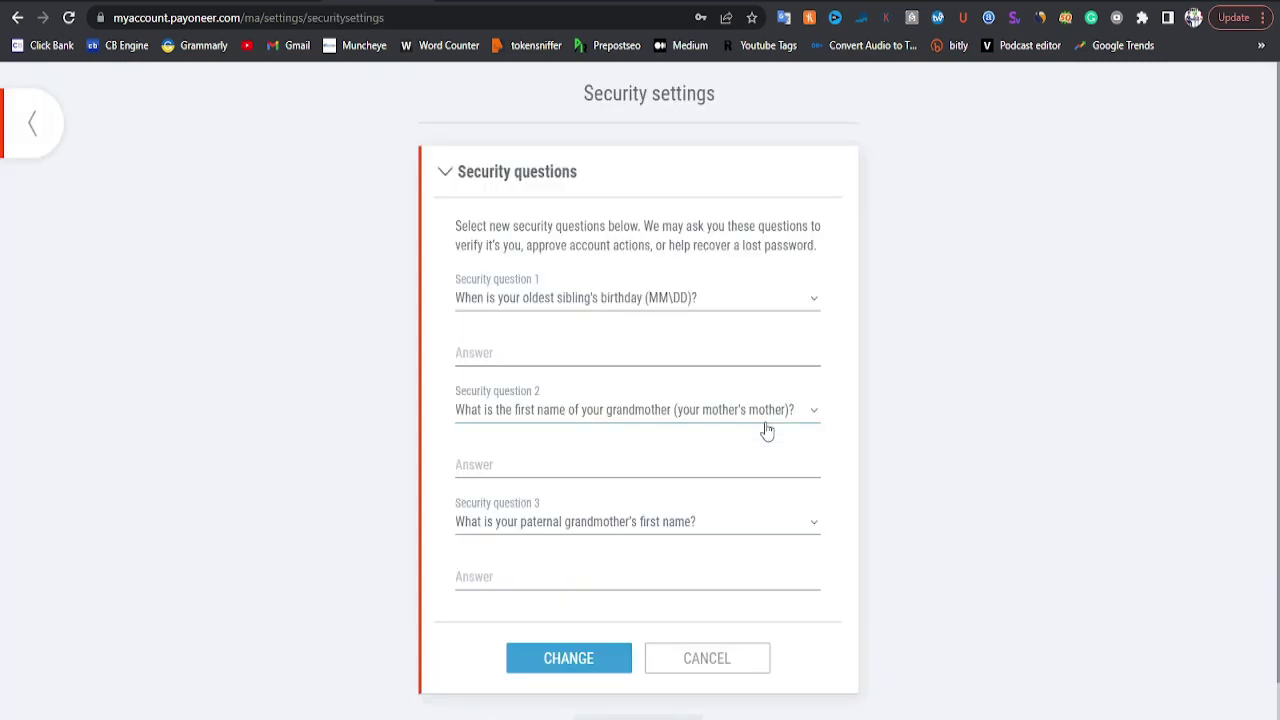
click(541, 665)
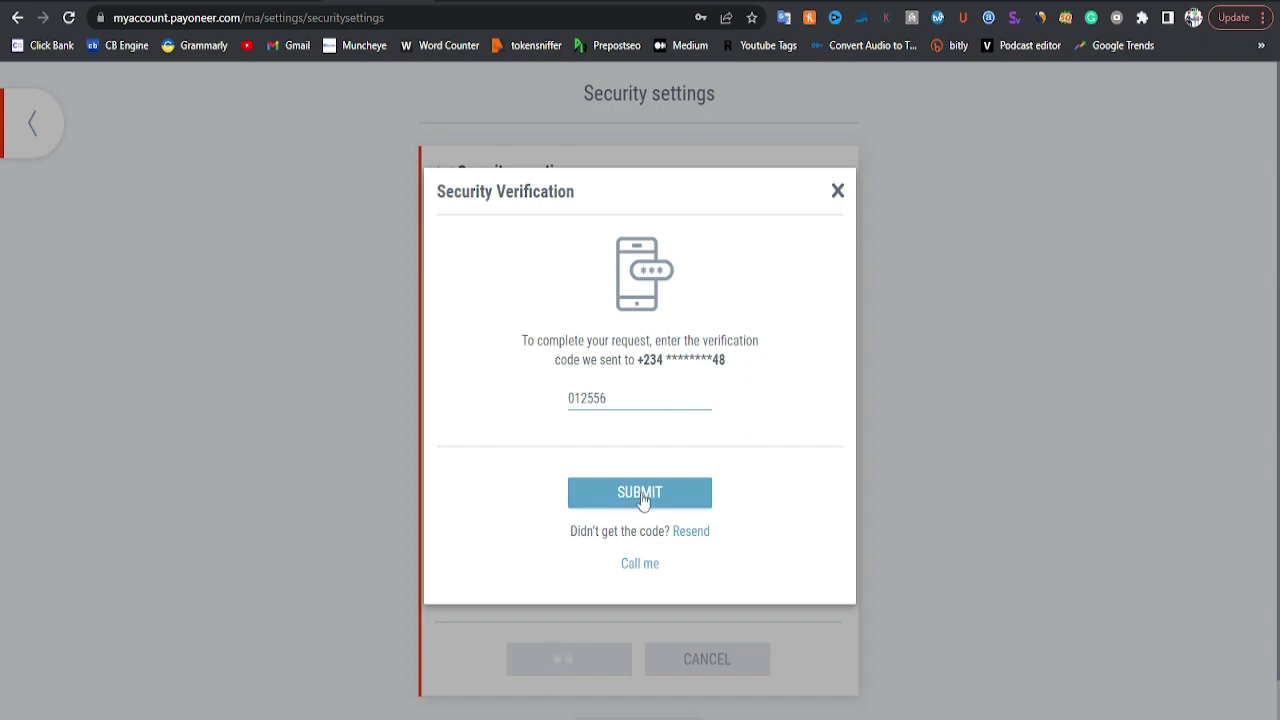
Confirm the SMS verification and finish, returning to the account home.
click(640, 490)
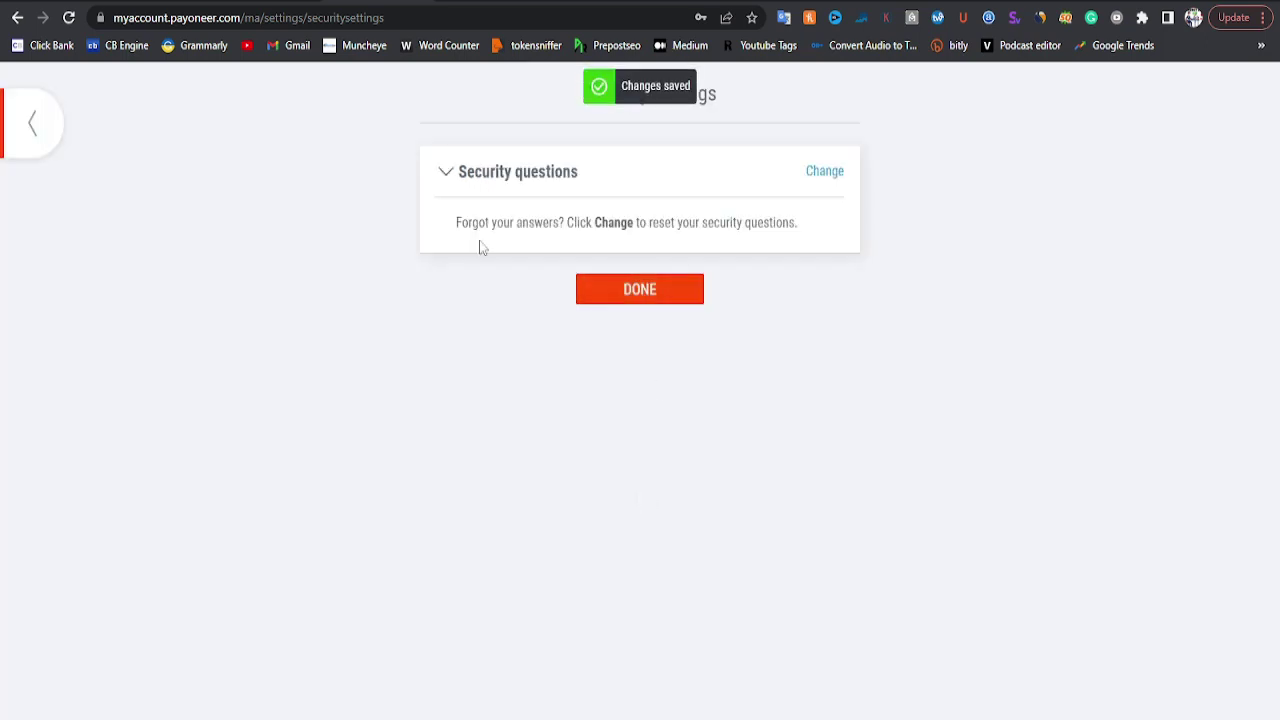
click(629, 297)
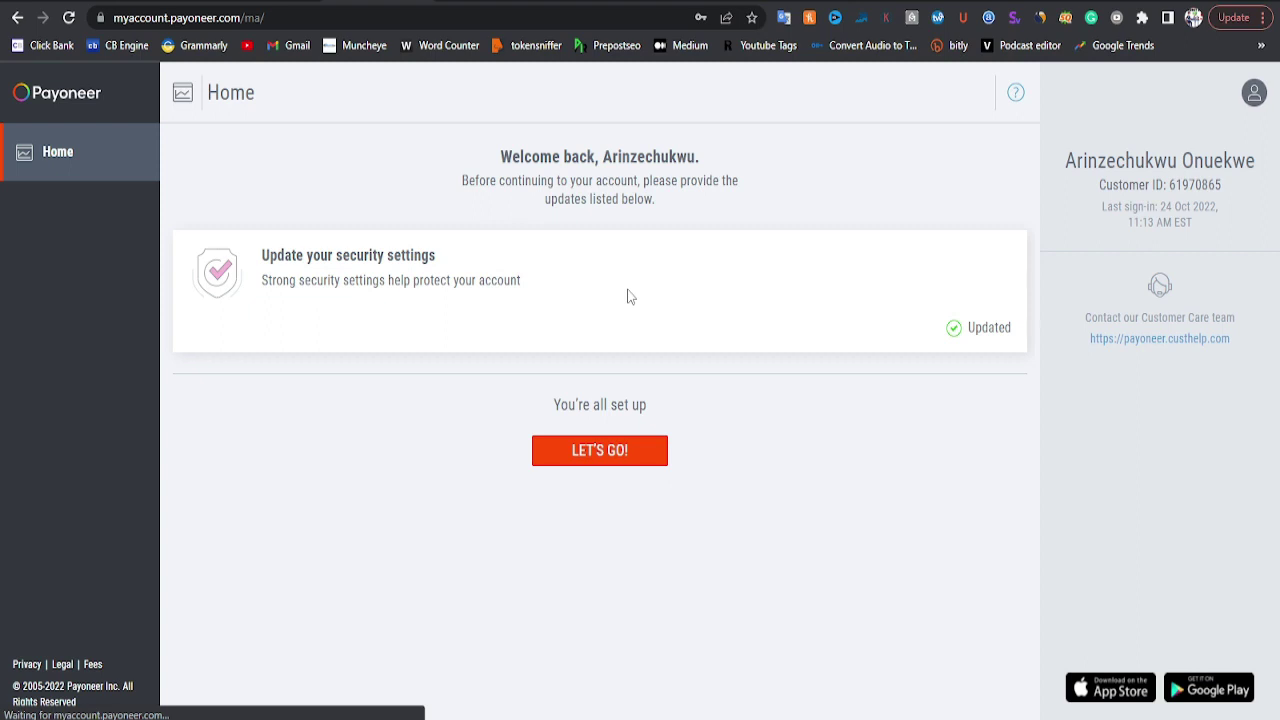
Continue past the setup confirmation into the account and go back to the Home dashboard.
click(620, 458)
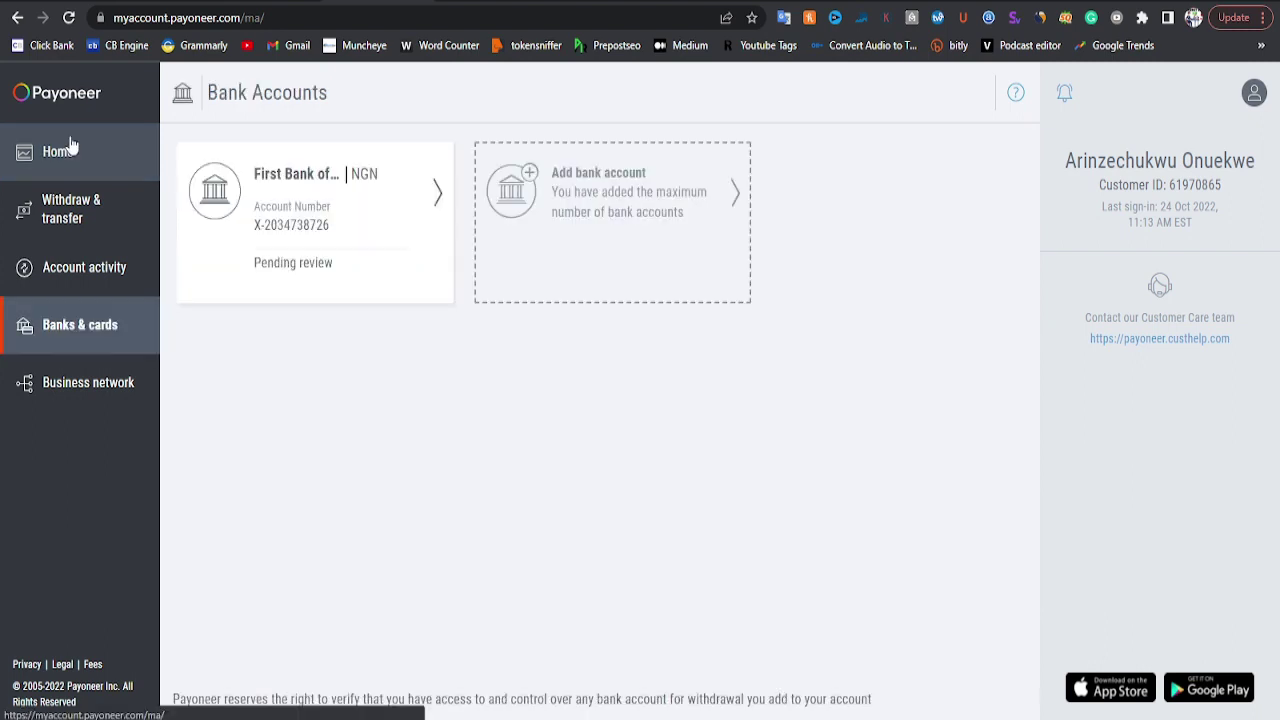
click(70, 148)
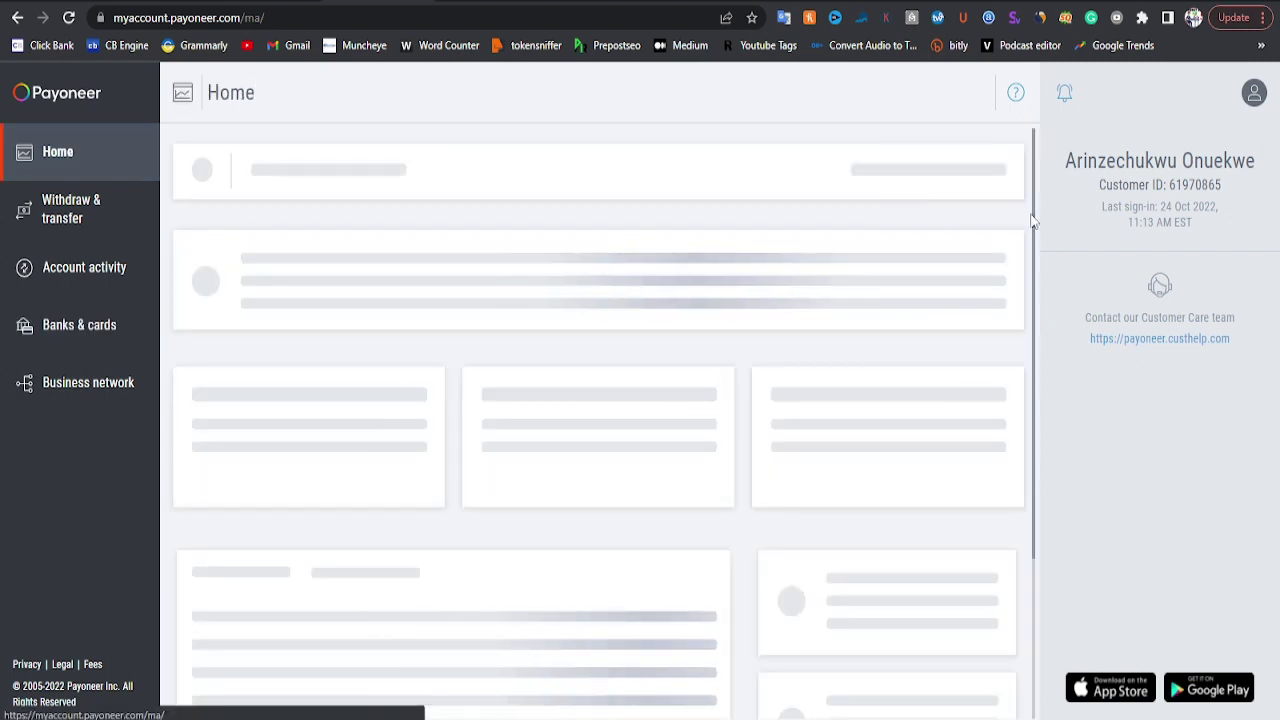